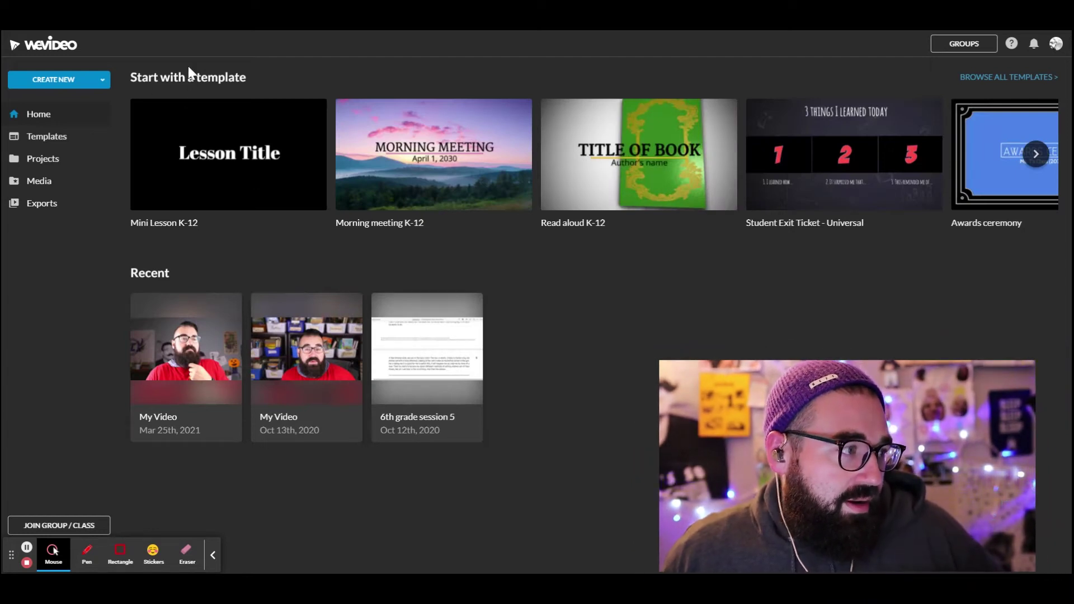
Step: Start a new Horizontal 16:9 video project from the Create New menu
click(103, 83)
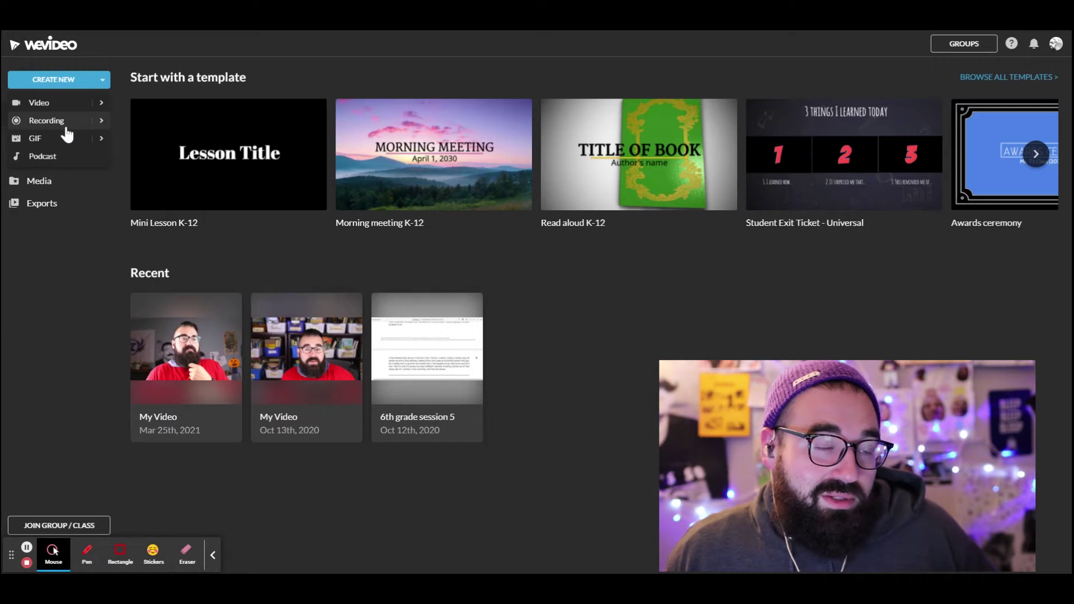
mouse_move(98, 112)
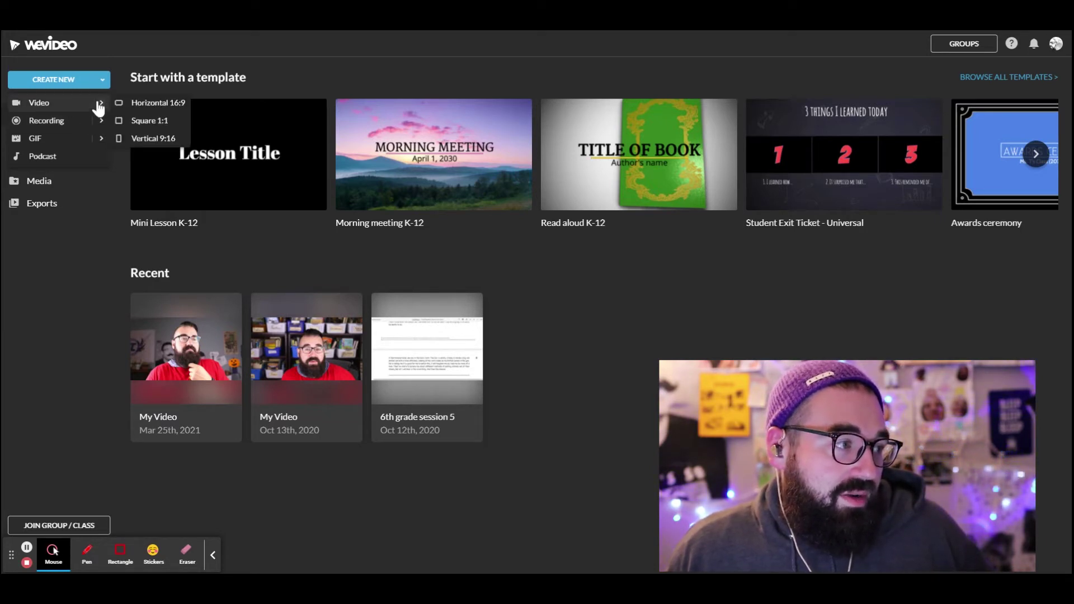
click(138, 106)
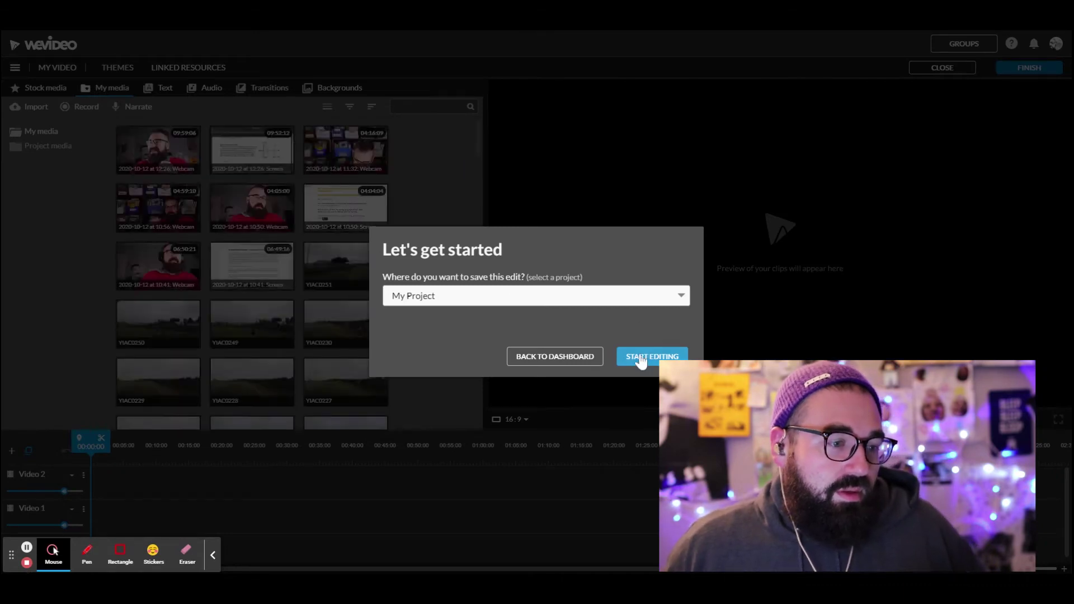
Step: Keep My Project as the save location and begin editing
click(642, 359)
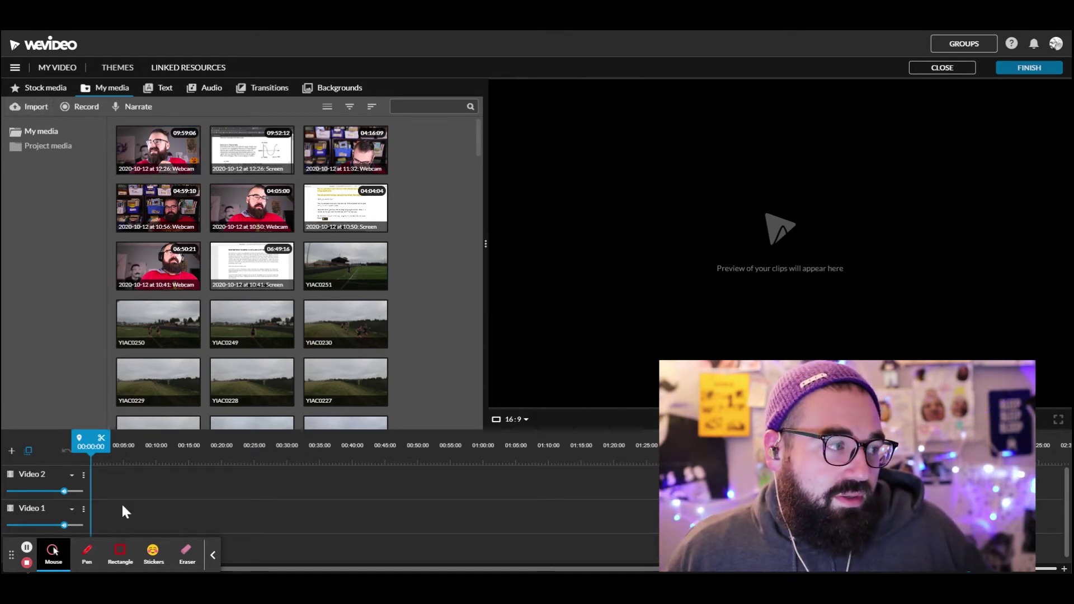
Step: Draw a red annotation box over the media panel, then bring up Import media
click(117, 557)
drag(55, 124, 3, 96)
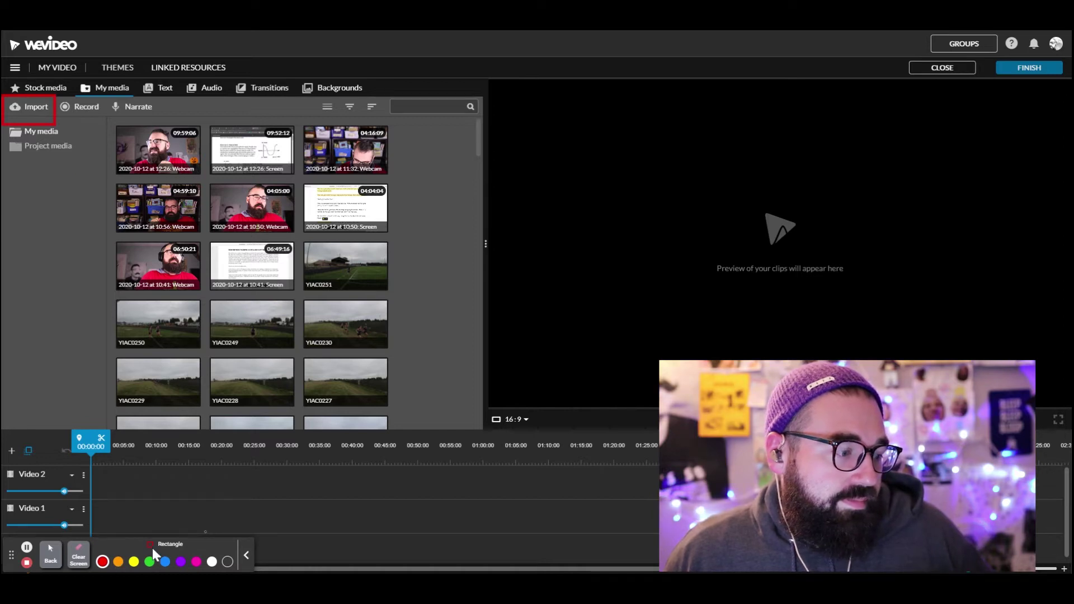
click(51, 556)
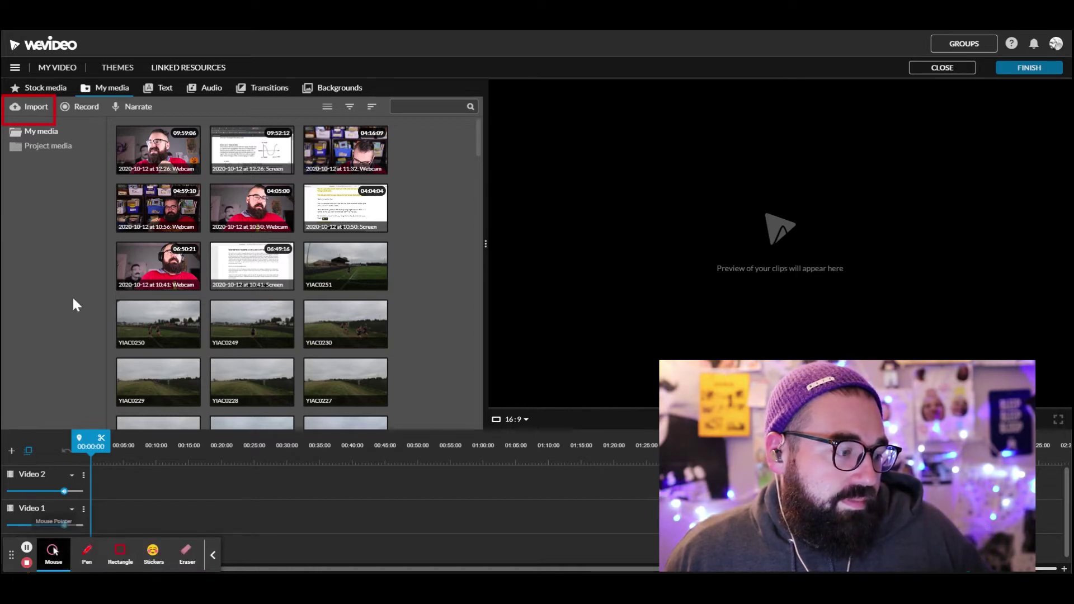
click(25, 112)
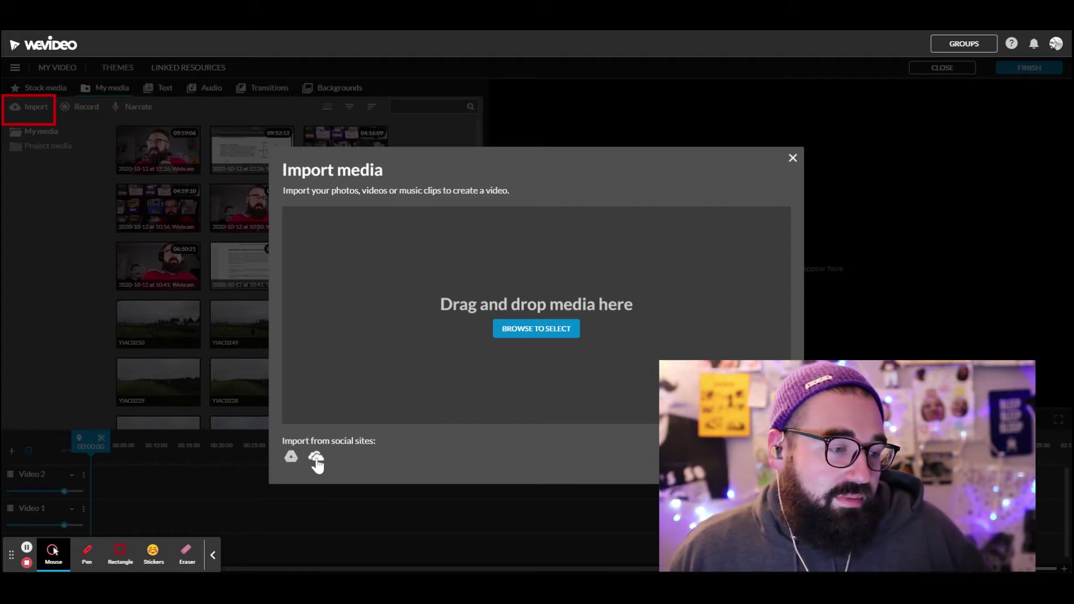
Step: Dismiss the Import media dialog without adding any files
click(541, 332)
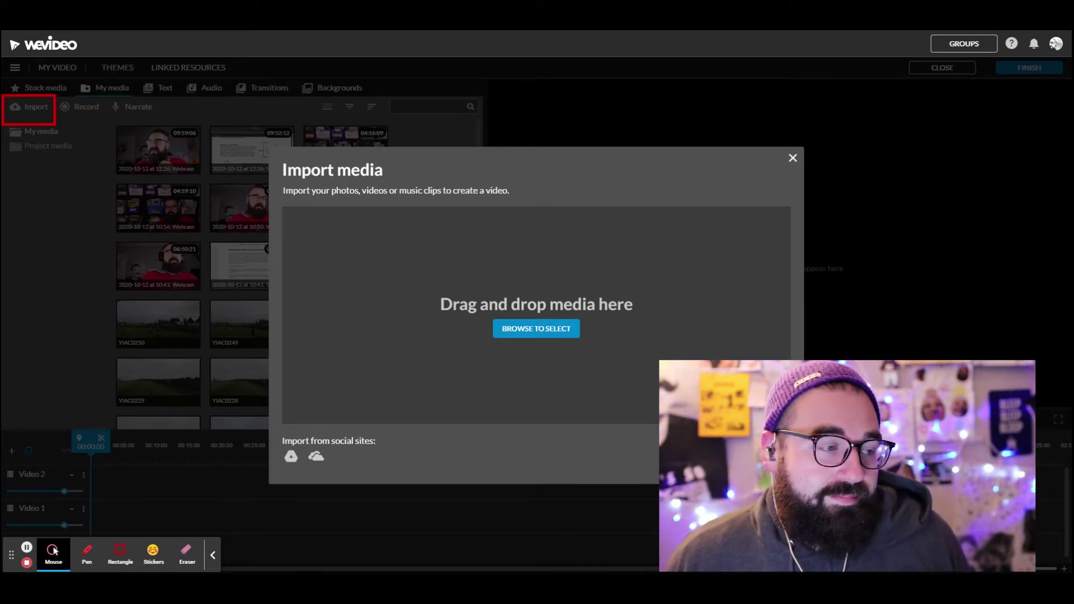
click(793, 159)
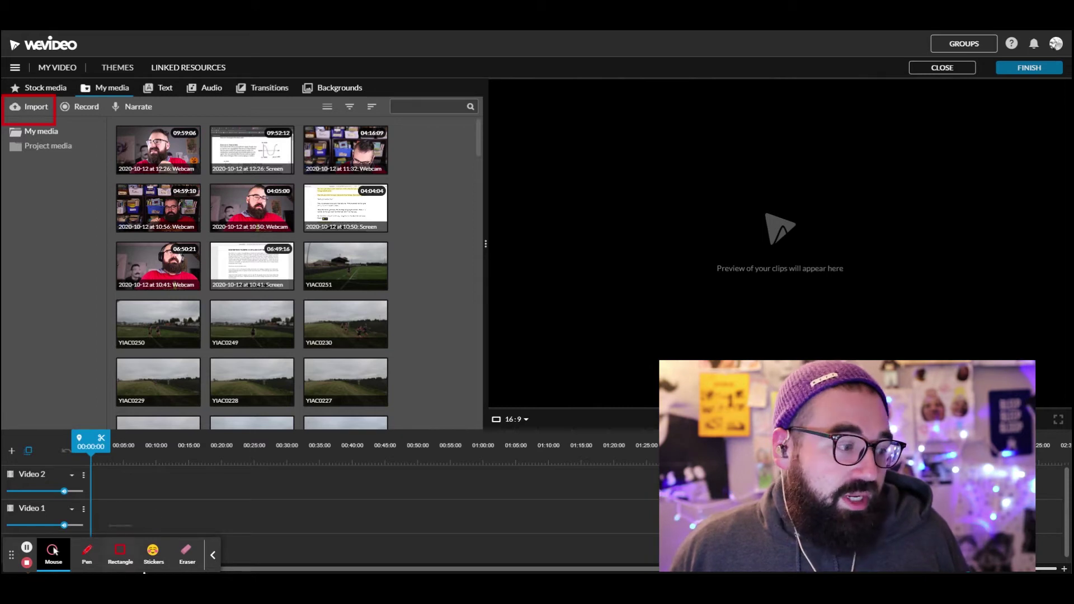
click(86, 554)
mouse_move(482, 486)
mouse_down()
mouse_move(108, 402)
mouse_move(61, 449)
mouse_move(126, 537)
mouse_move(485, 554)
mouse_move(639, 532)
mouse_up()
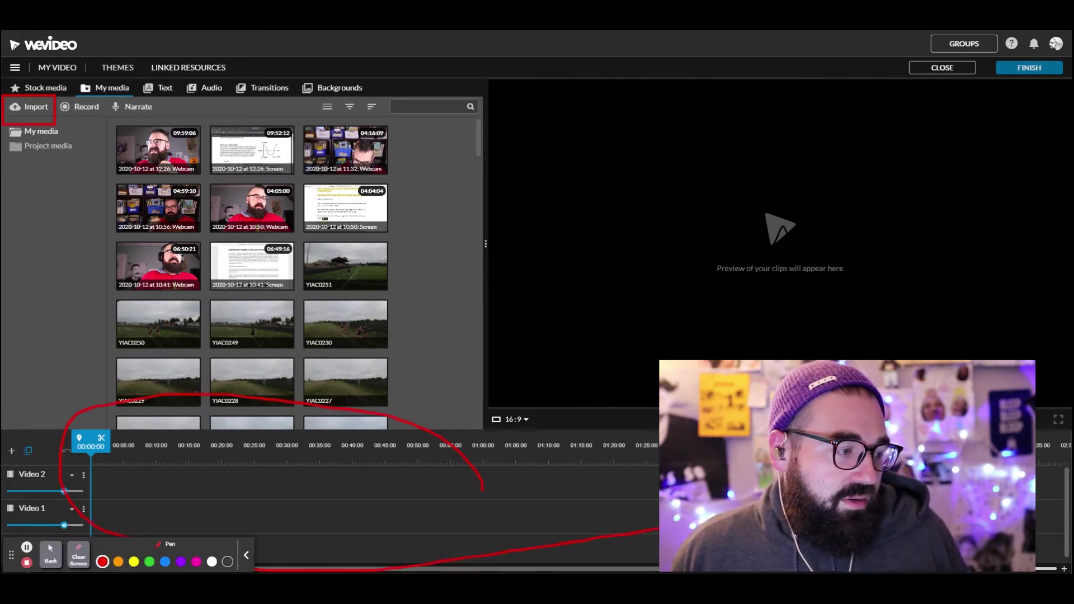
drag(480, 417, 261, 399)
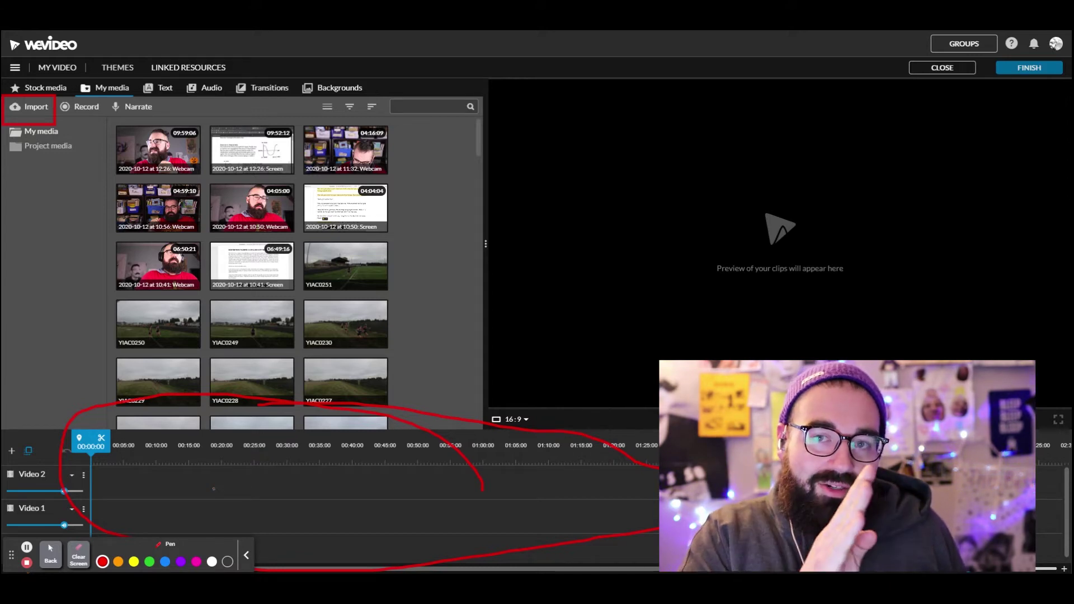
click(79, 561)
mouse_move(11, 555)
mouse_down()
mouse_move(152, 120)
mouse_move(15, 48)
mouse_move(403, 48)
mouse_up()
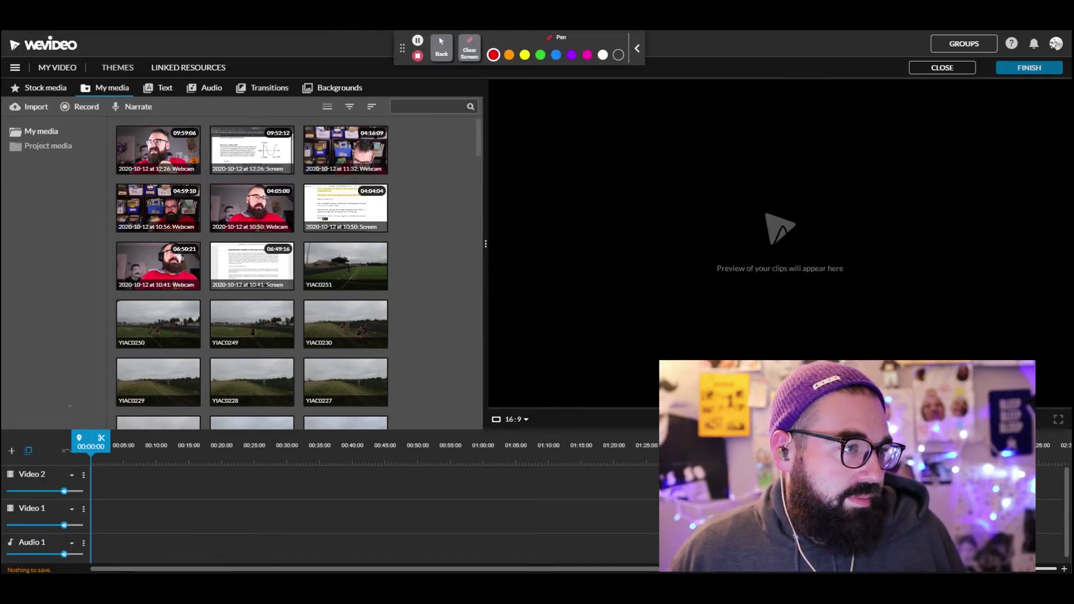
click(442, 48)
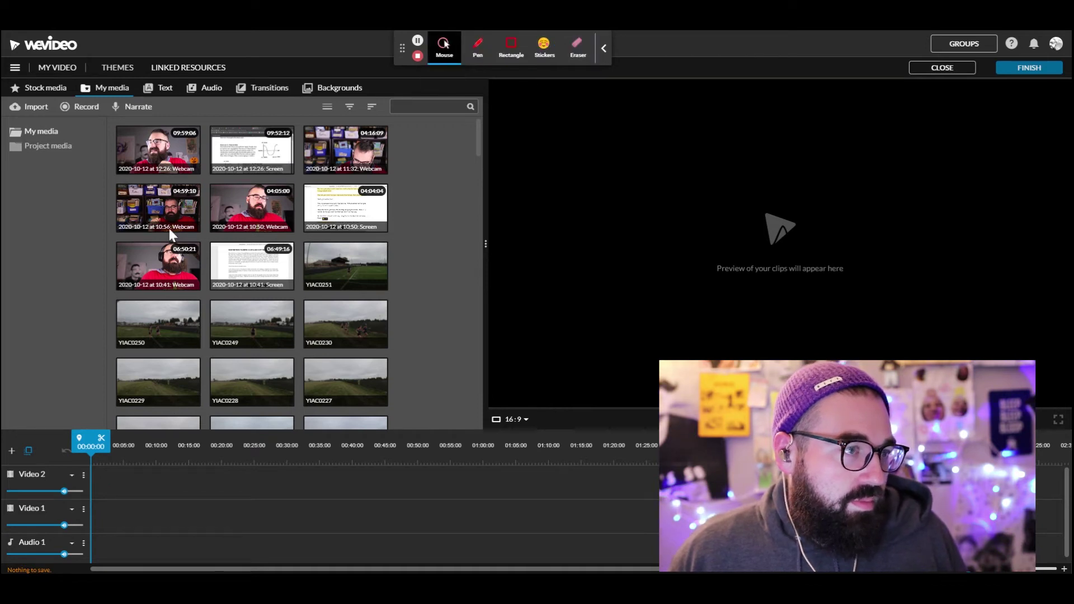
Step: Add the first webcam recording to Video 1 and adjust the track height
drag(151, 157, 101, 510)
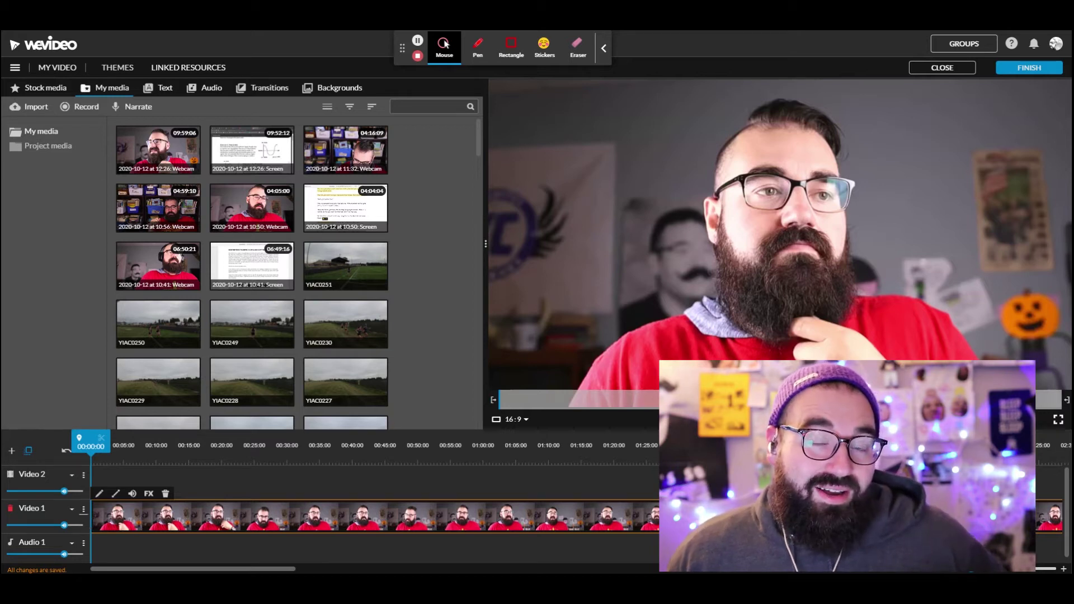
click(71, 512)
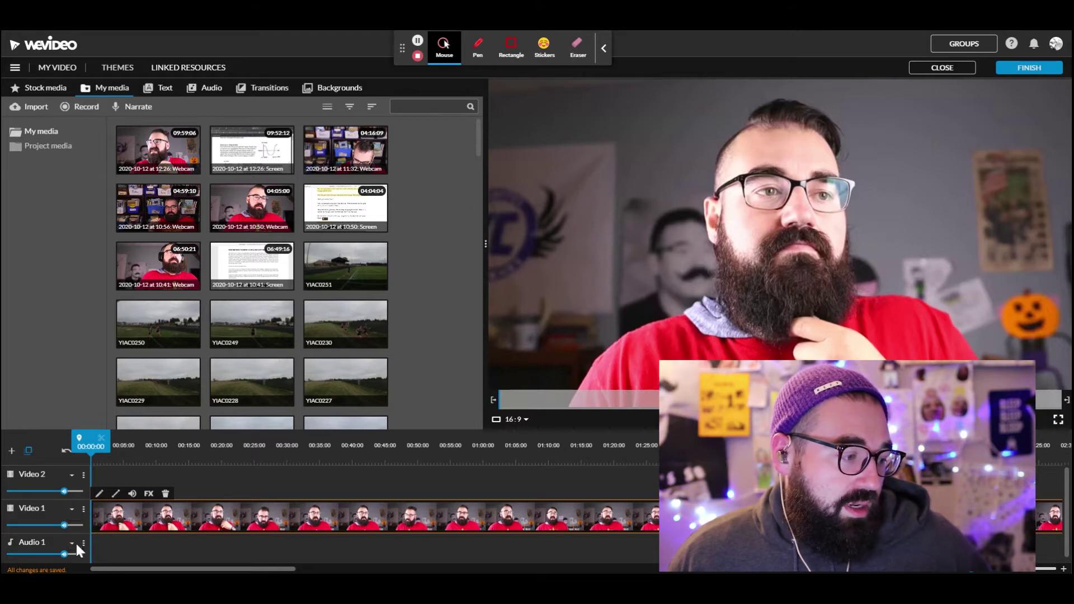
click(72, 509)
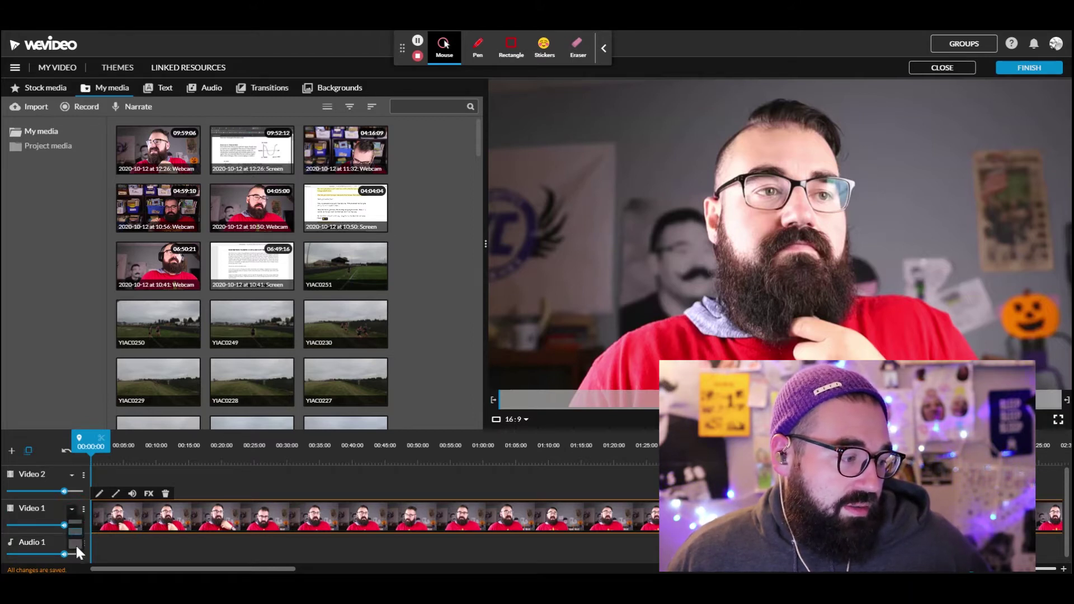
click(75, 547)
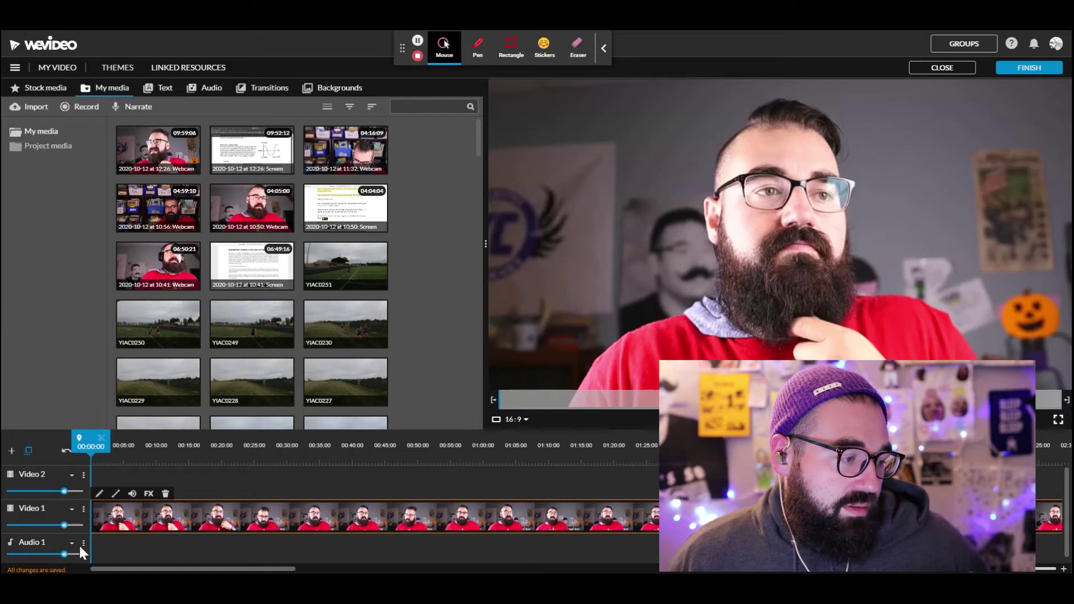
click(83, 513)
click(73, 510)
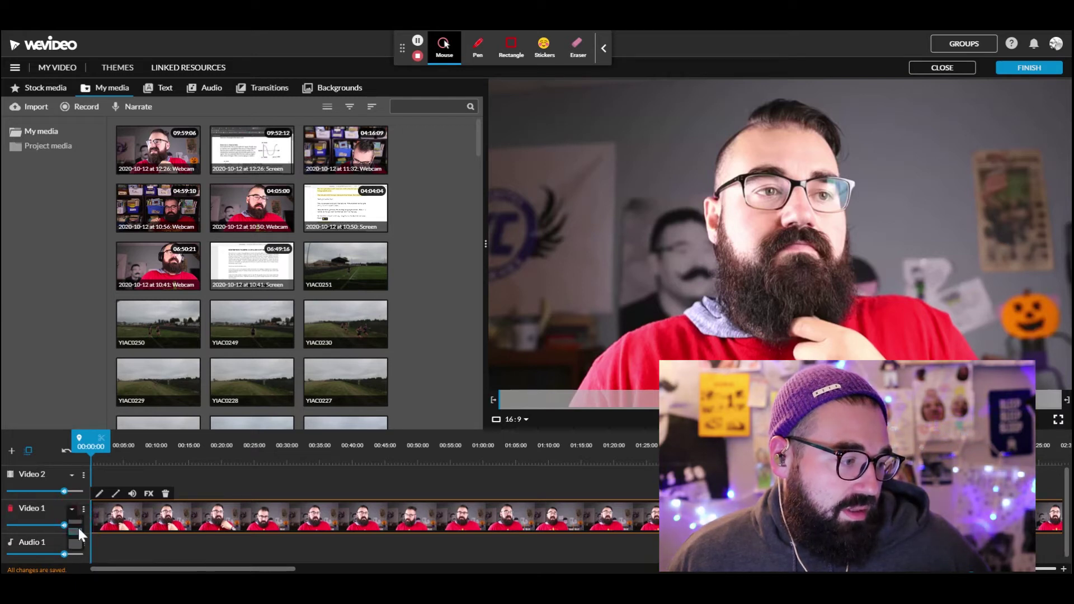
click(75, 544)
Step: Move the webcam clip up to Video 2 and make that track taller to show its waveform
click(101, 495)
drag(103, 500, 99, 482)
click(71, 477)
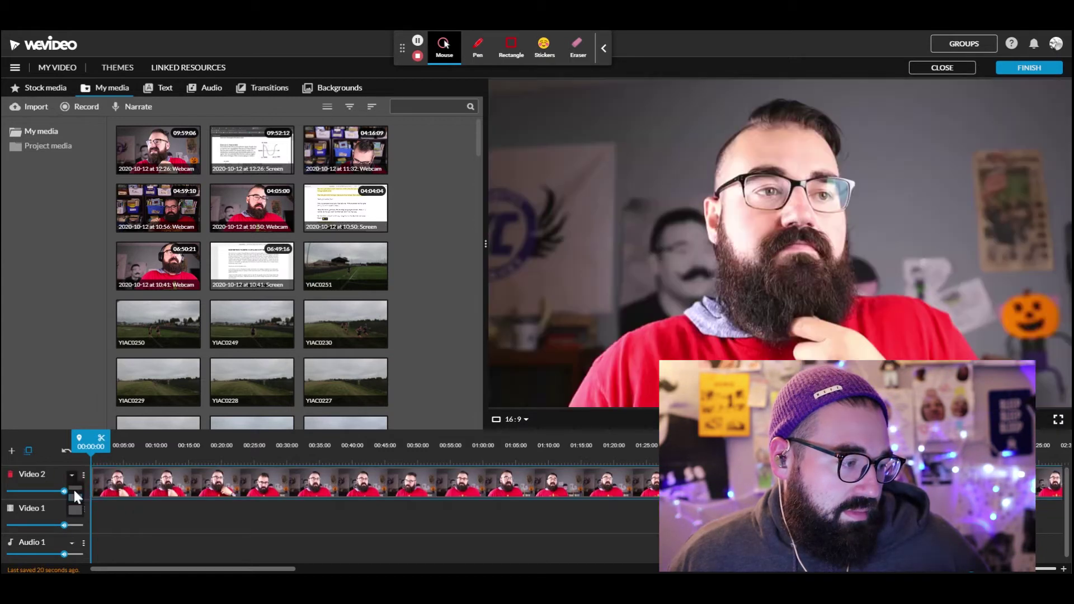
click(76, 510)
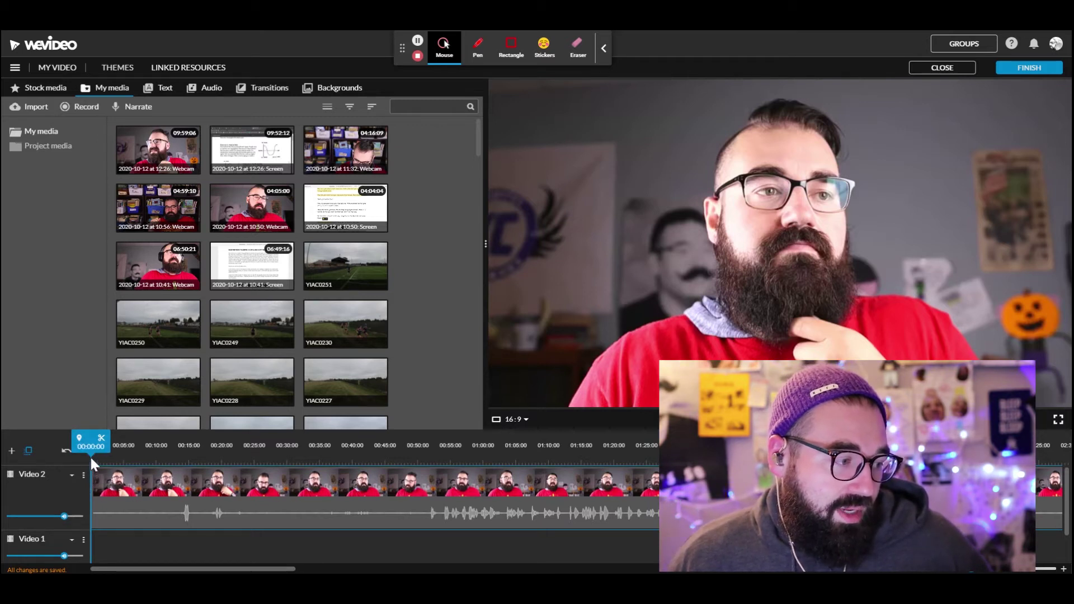
Step: Split the webcam clip, delete its opening part, and slide the remainder to the timeline start
drag(90, 450, 430, 458)
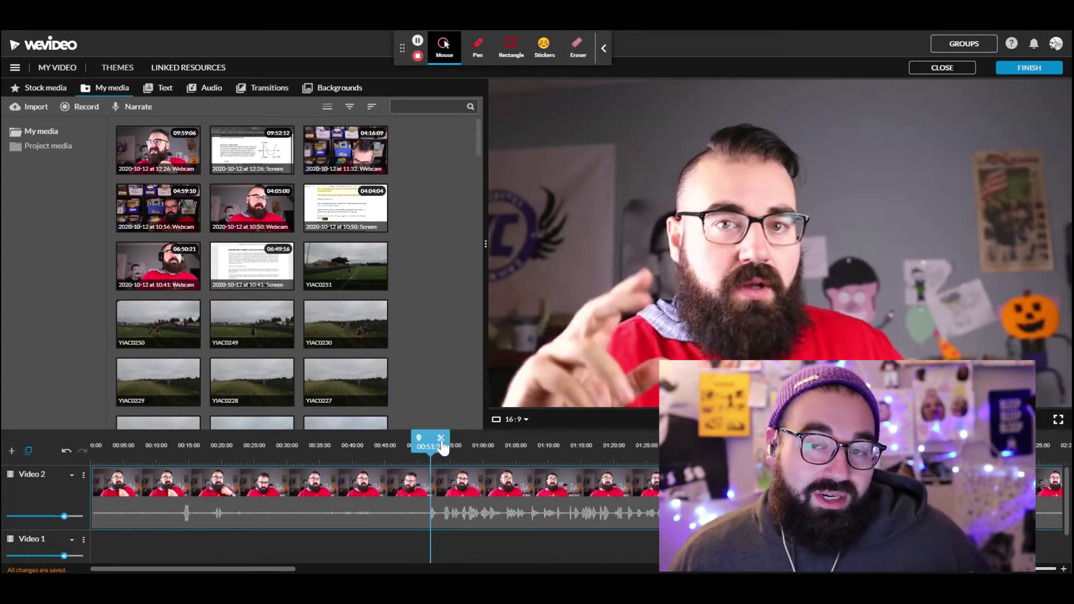
click(443, 445)
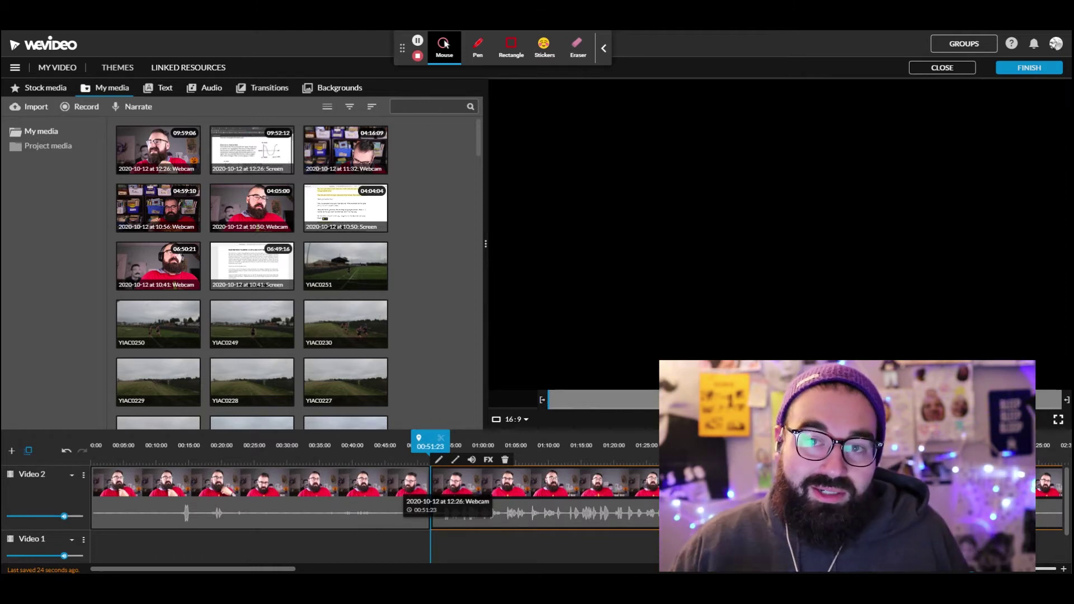
click(336, 503)
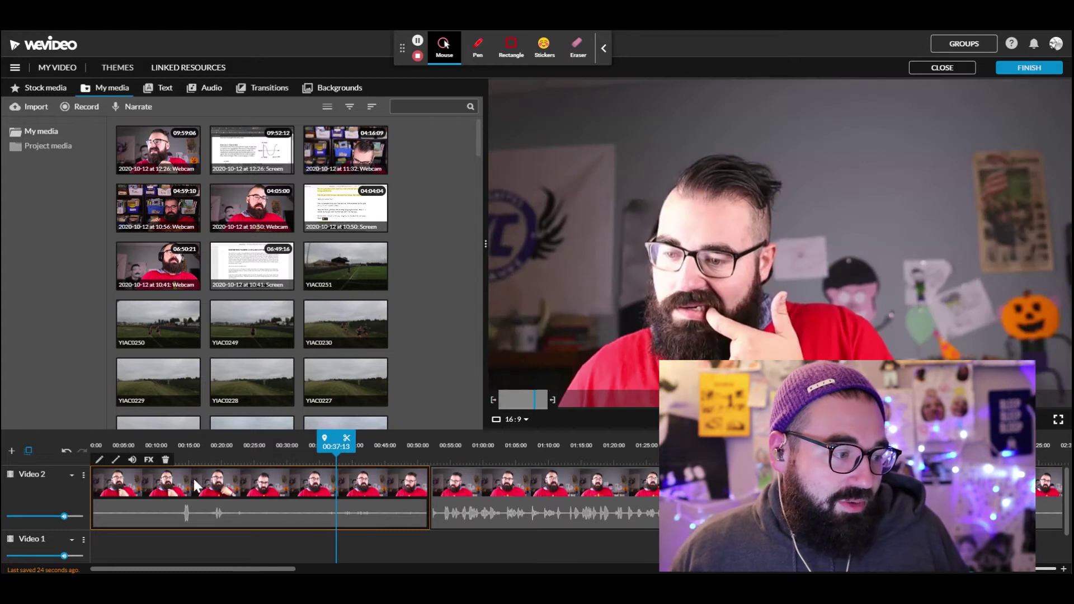
click(166, 461)
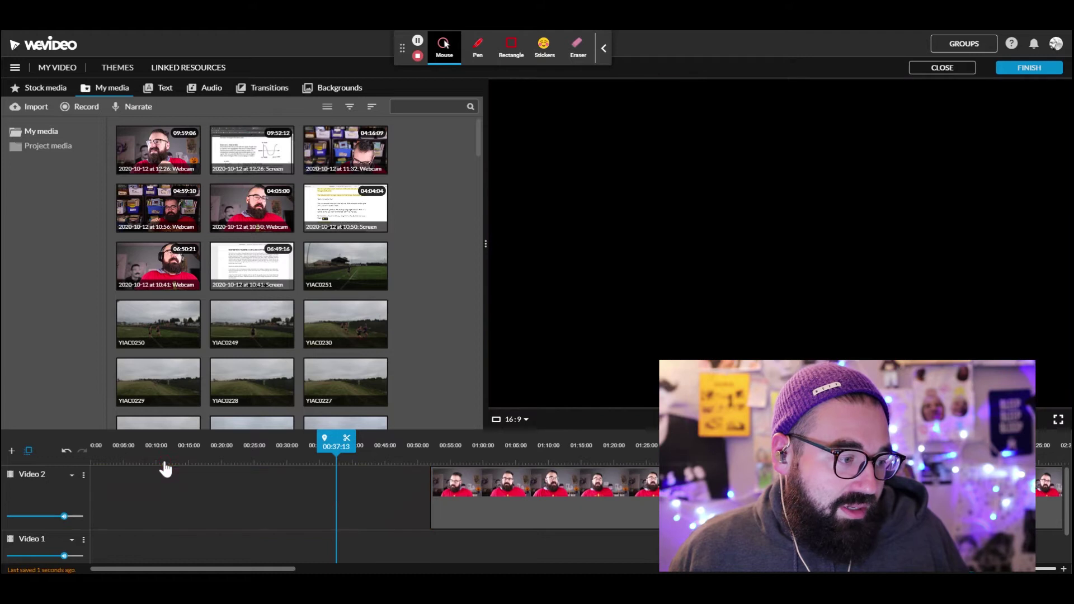
click(502, 482)
drag(502, 481, 226, 486)
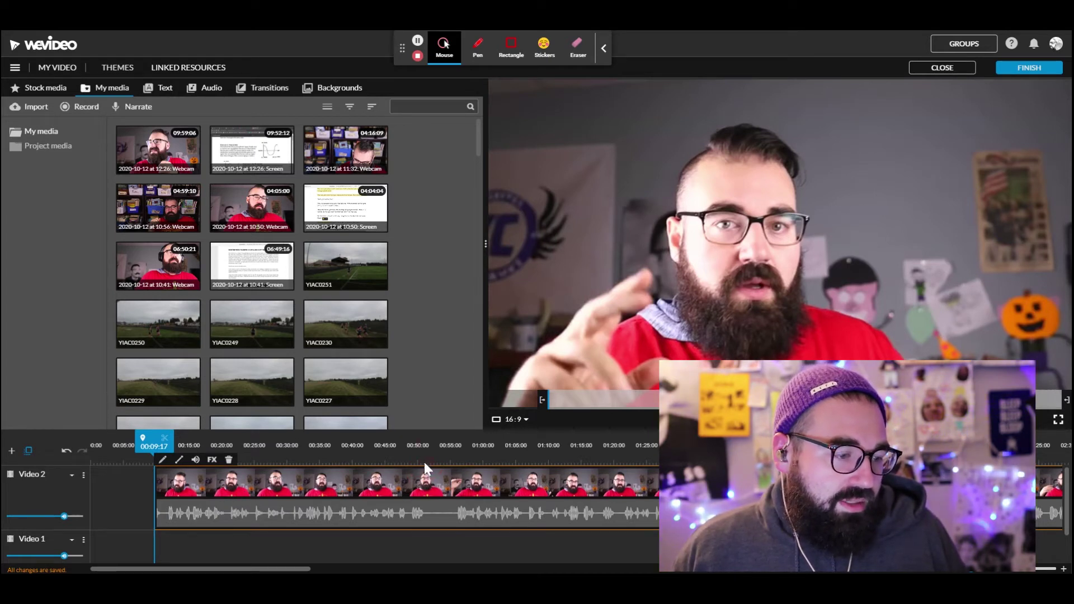
drag(153, 445, 420, 442)
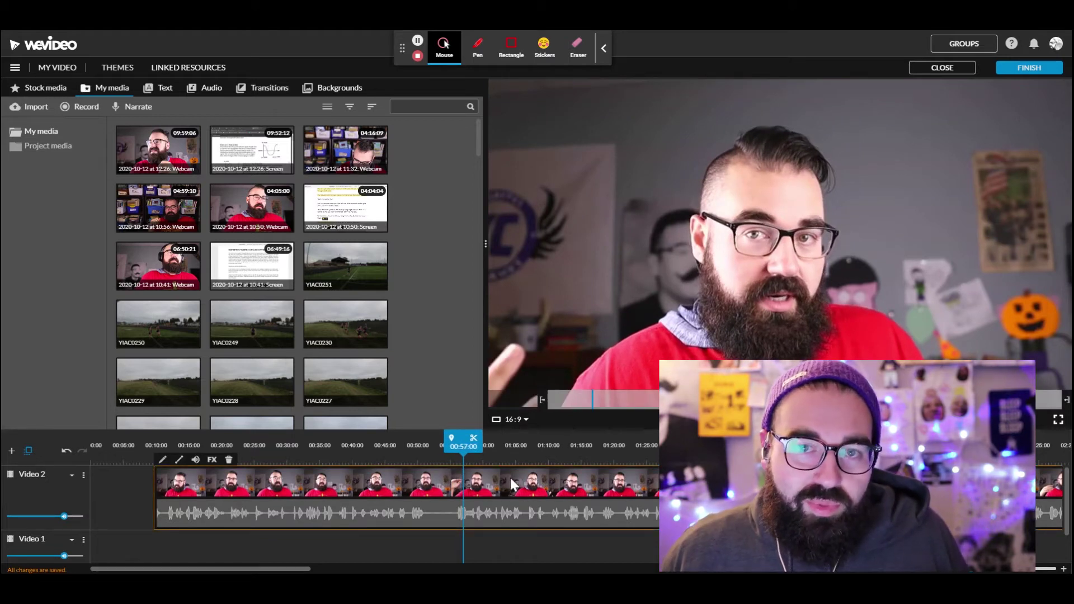
Step: Split the webcam clip again at 00:50:23
drag(462, 448, 421, 442)
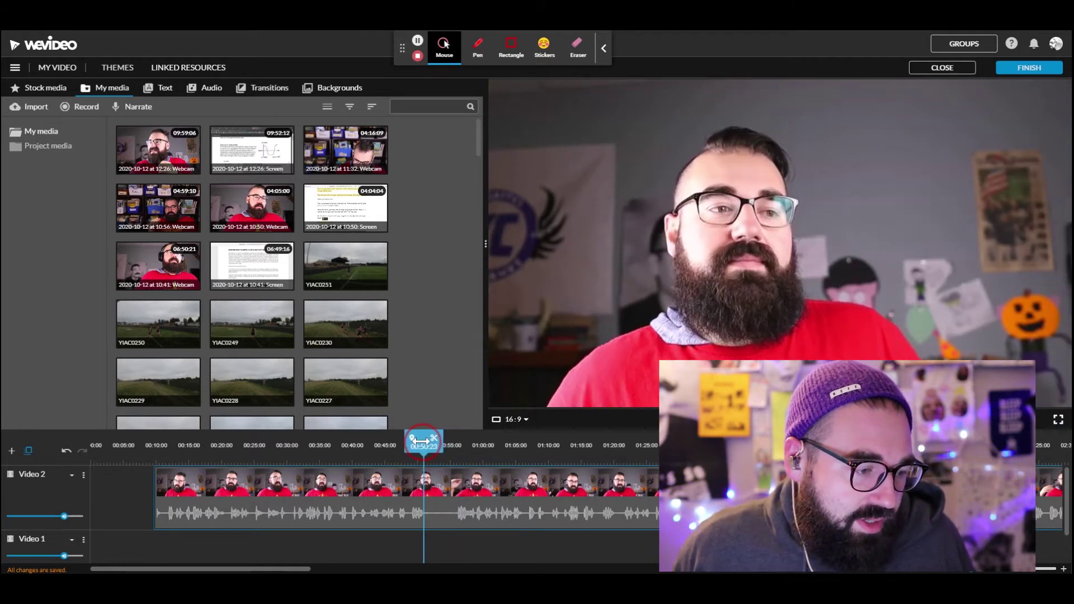
click(428, 489)
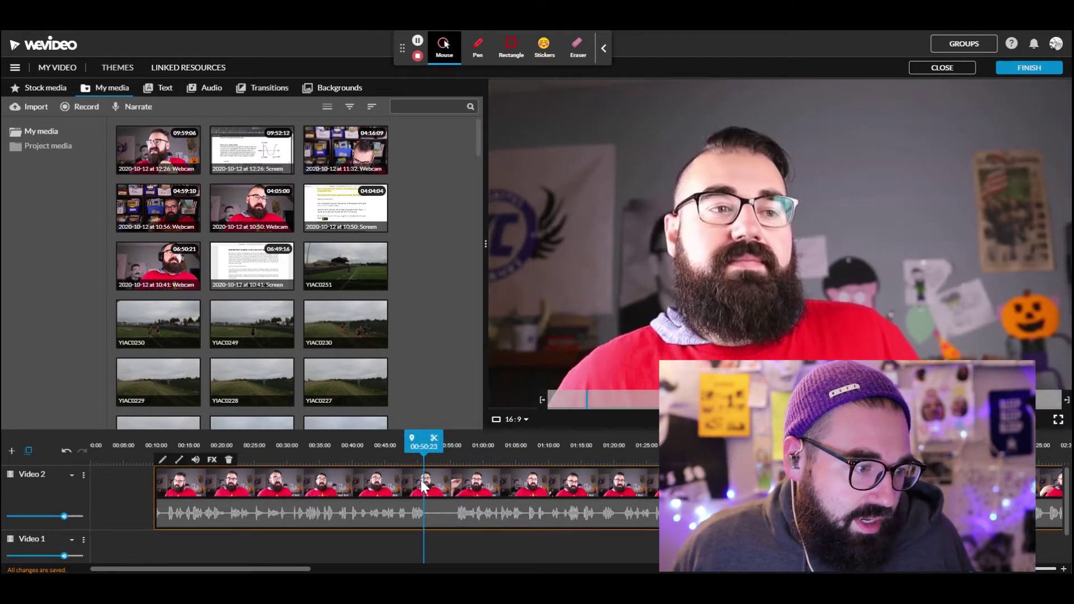
click(434, 440)
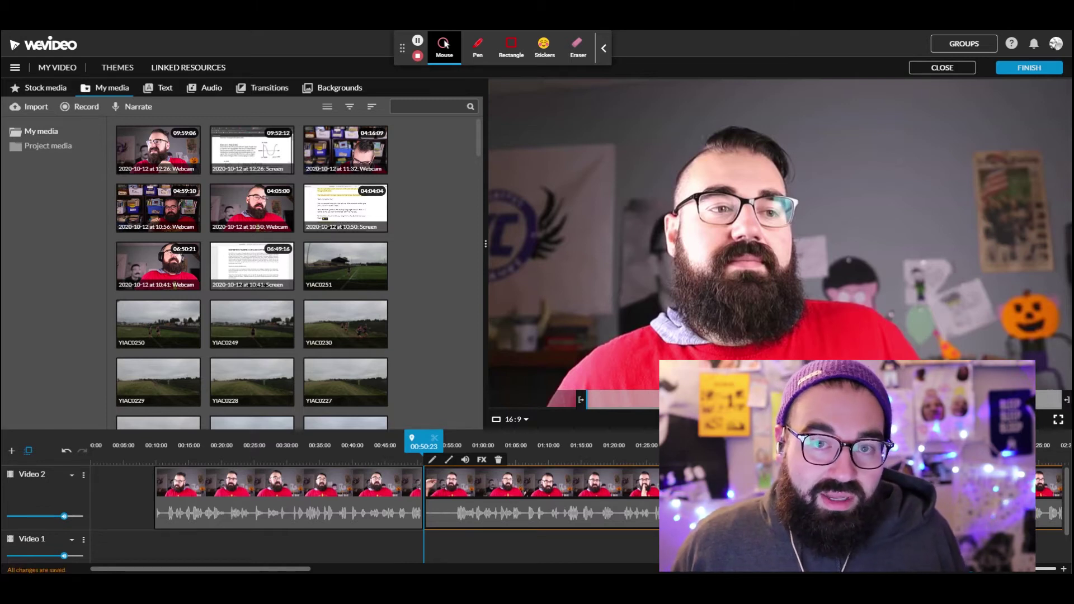
Step: Trim the second clip's start, close the gap to the first, and play back the join
drag(424, 501, 456, 502)
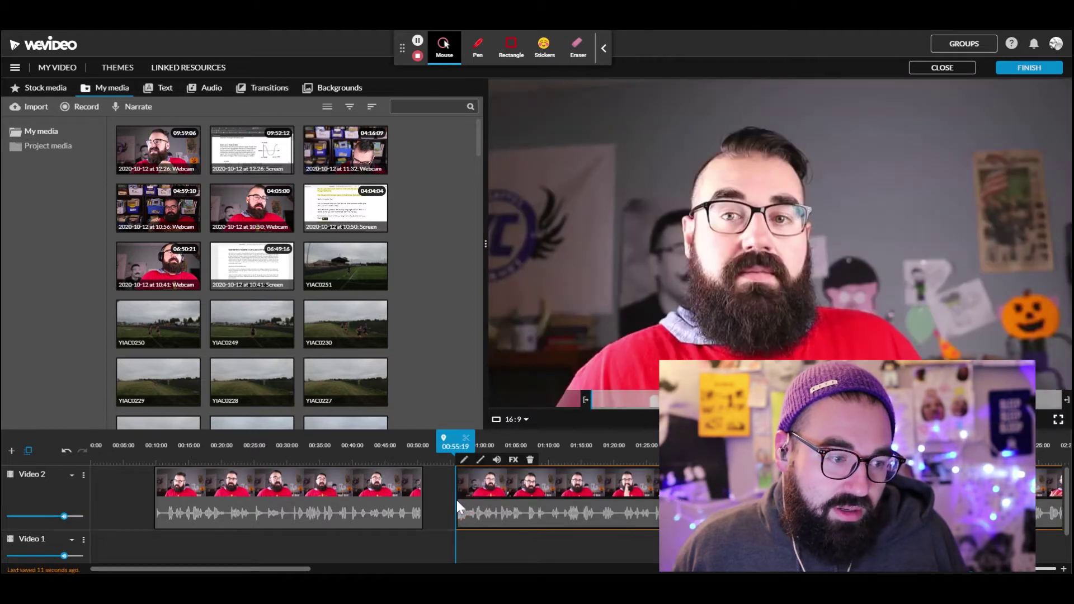
drag(516, 483, 483, 483)
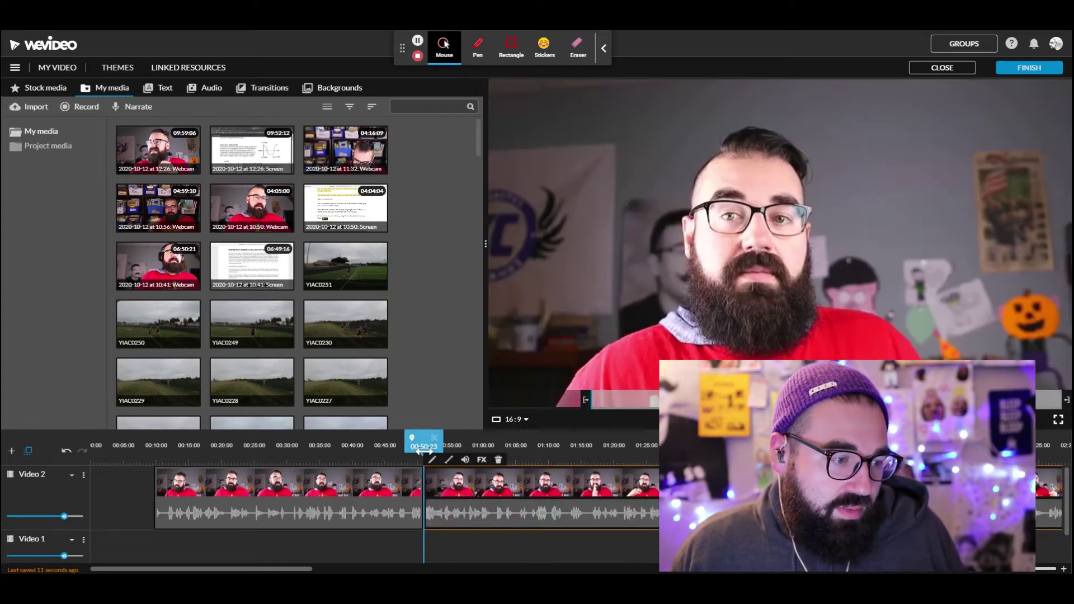
click(414, 459)
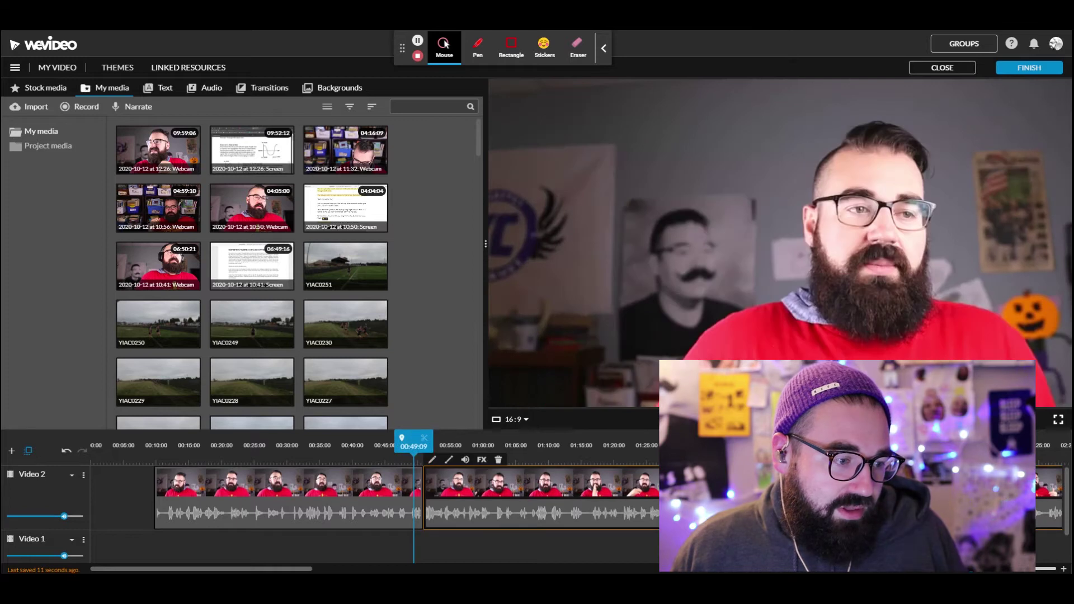
key(space)
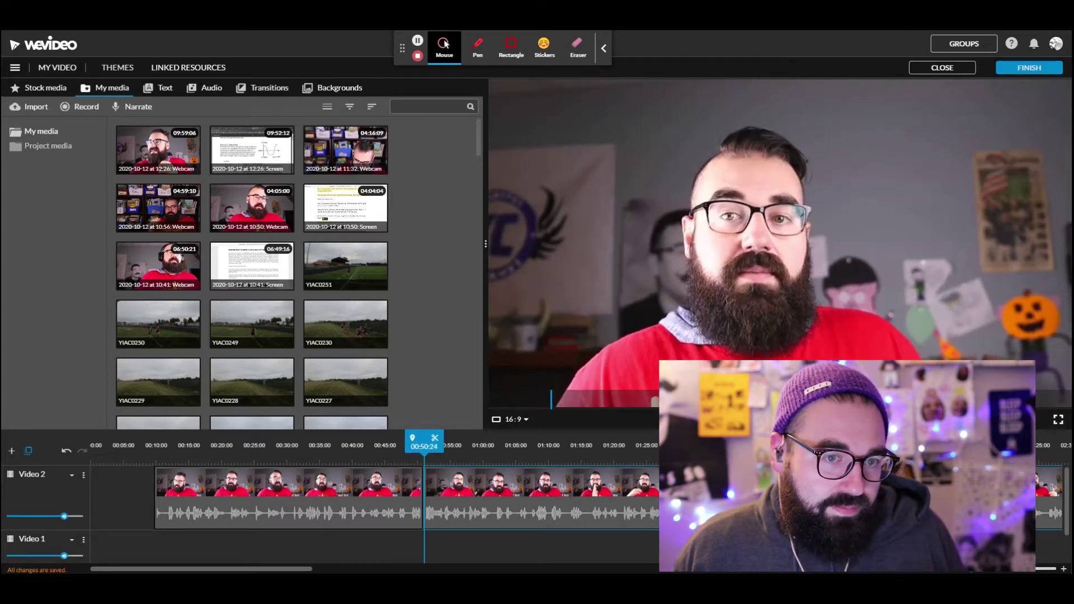
key(space)
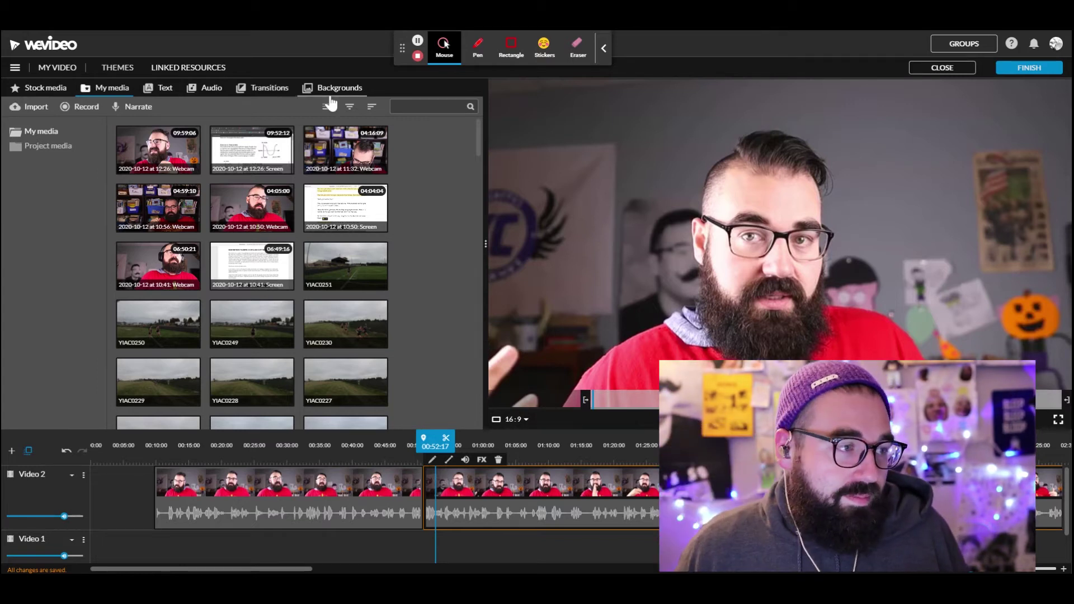
click(259, 94)
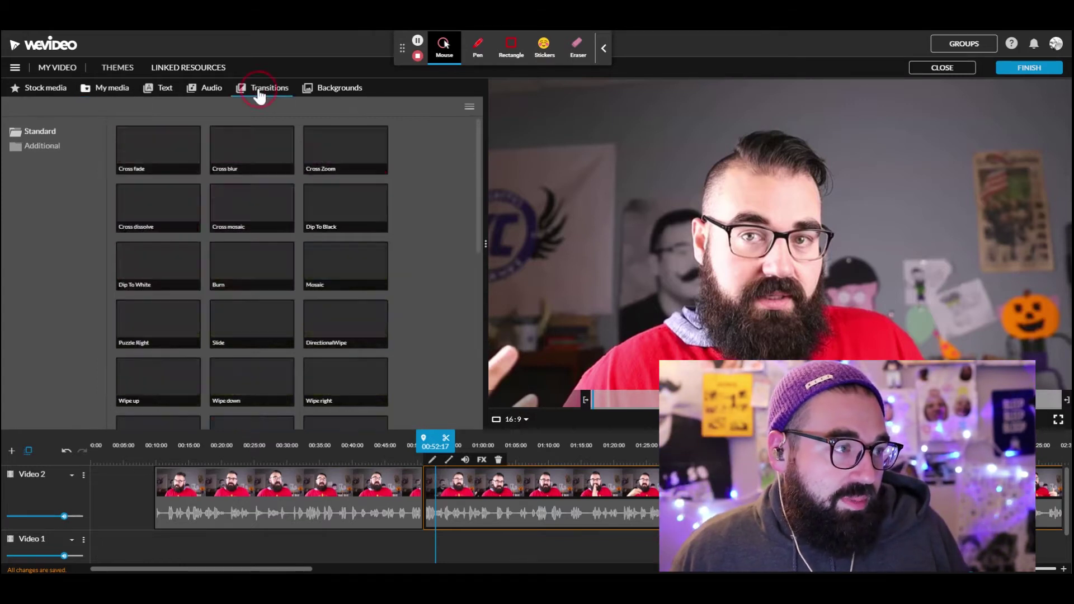
Step: Preview Mosaic and Dip To Black, then drop Dip To Black on the clip join
click(354, 272)
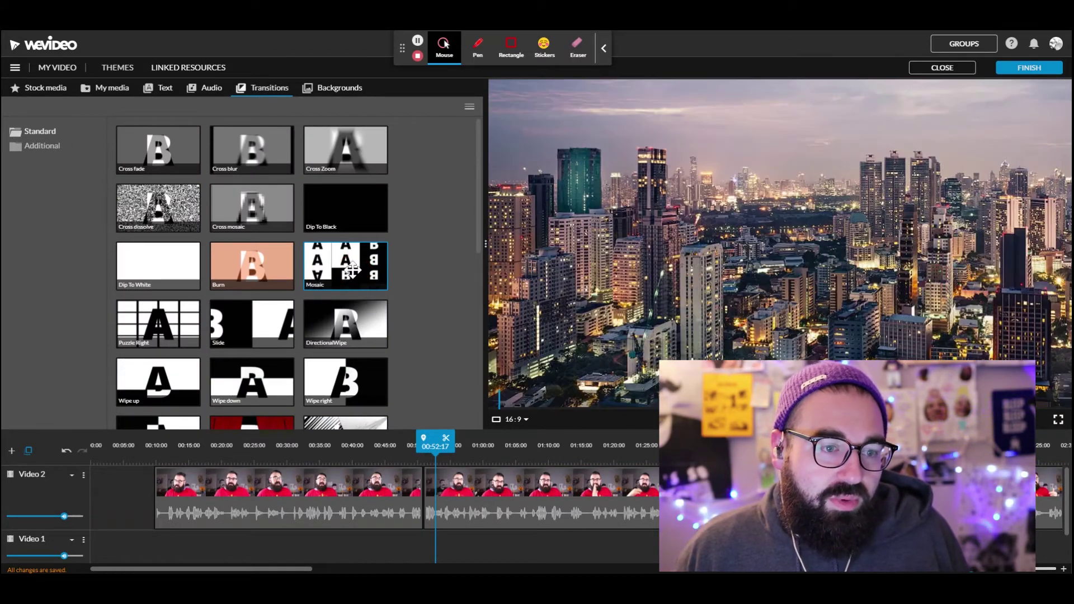
click(339, 212)
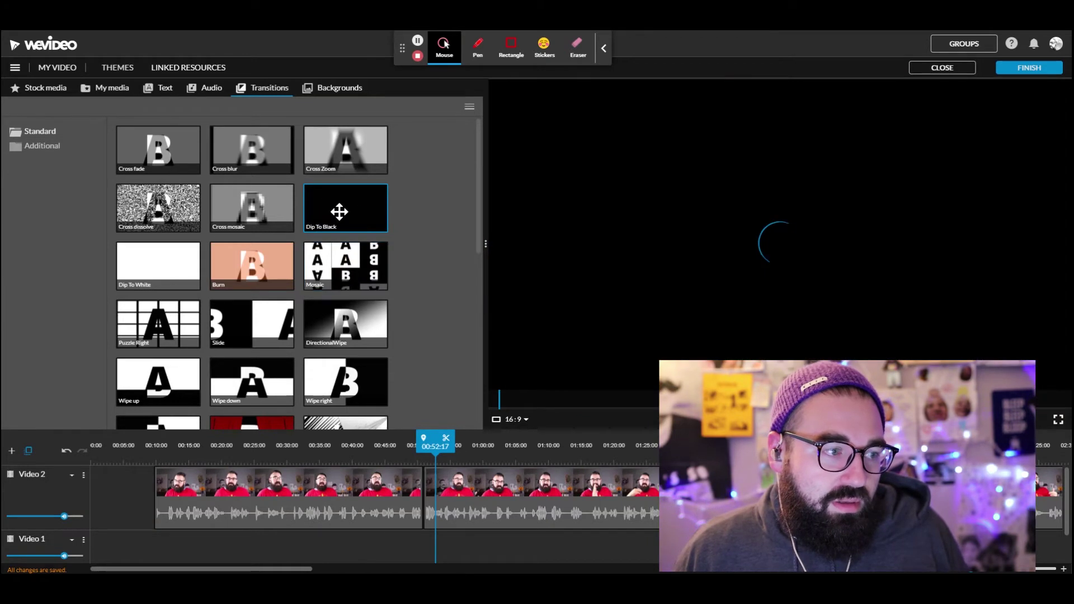
mouse_move(339, 211)
mouse_down()
mouse_move(443, 508)
mouse_move(422, 492)
mouse_up()
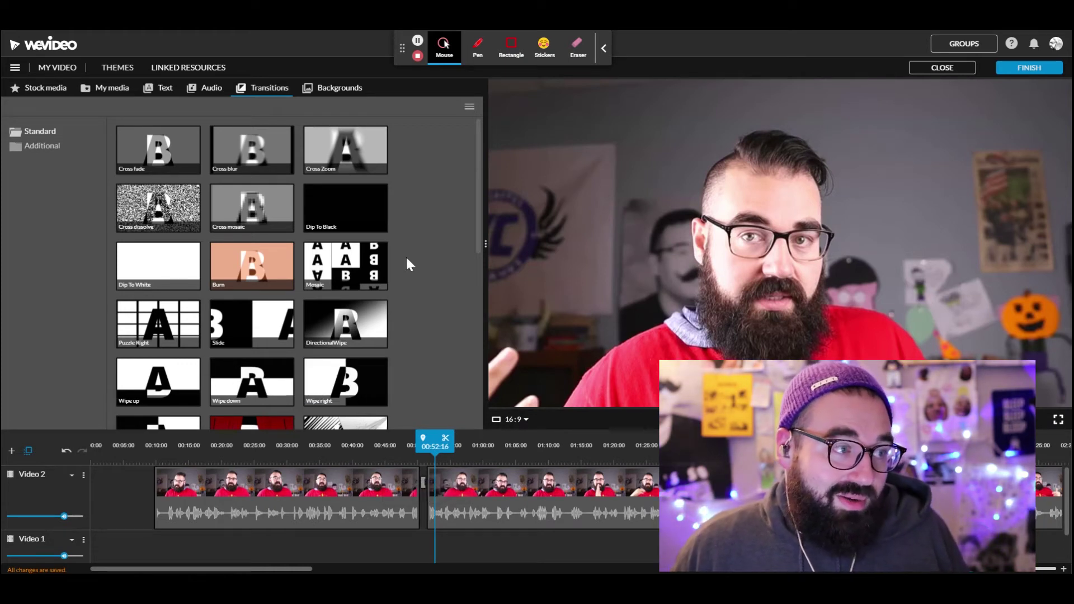
Step: Drop the Badda Boom title at the start of Video 2, stretch it to about nine seconds, and edit it
click(159, 92)
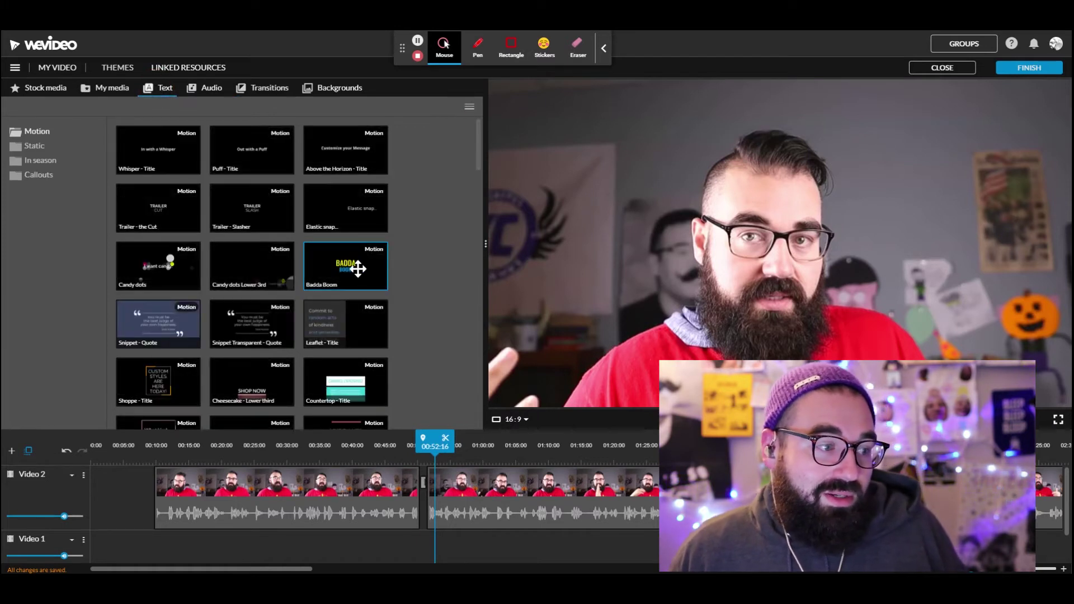
click(358, 269)
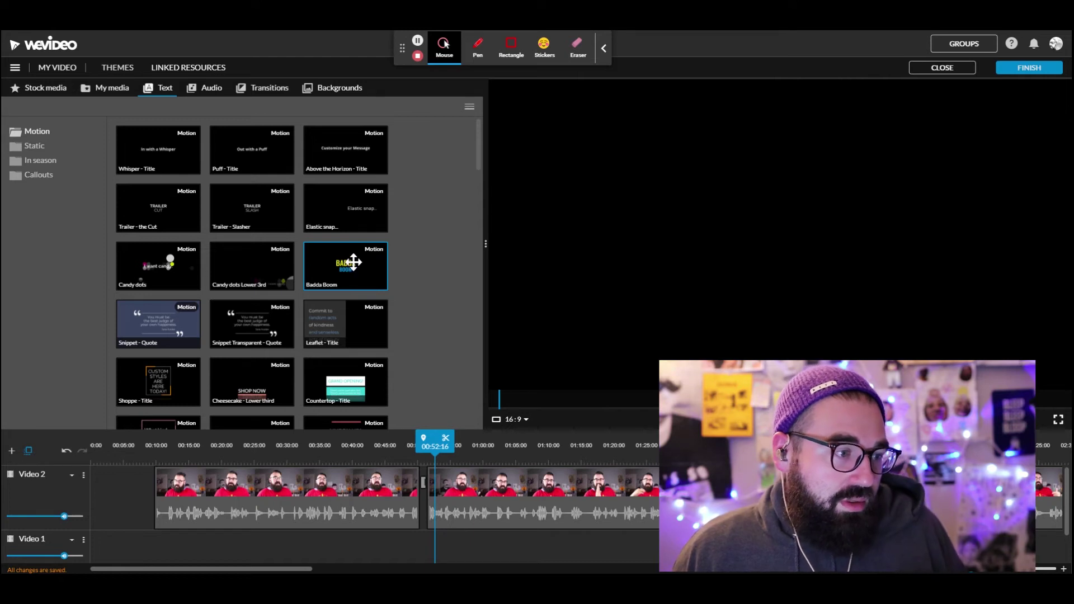
drag(350, 255, 124, 482)
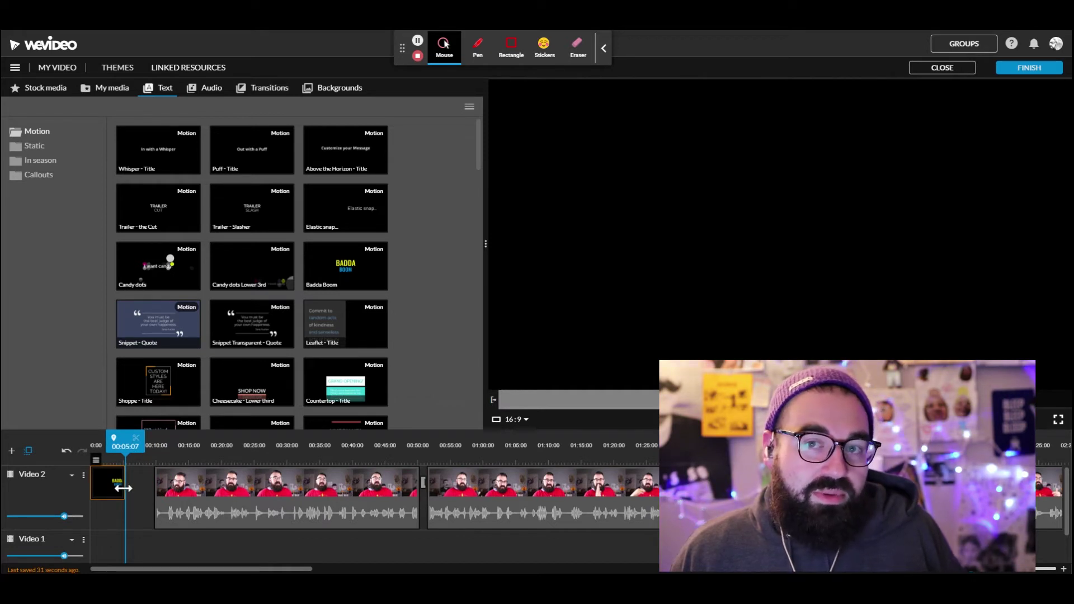
drag(124, 486, 149, 487)
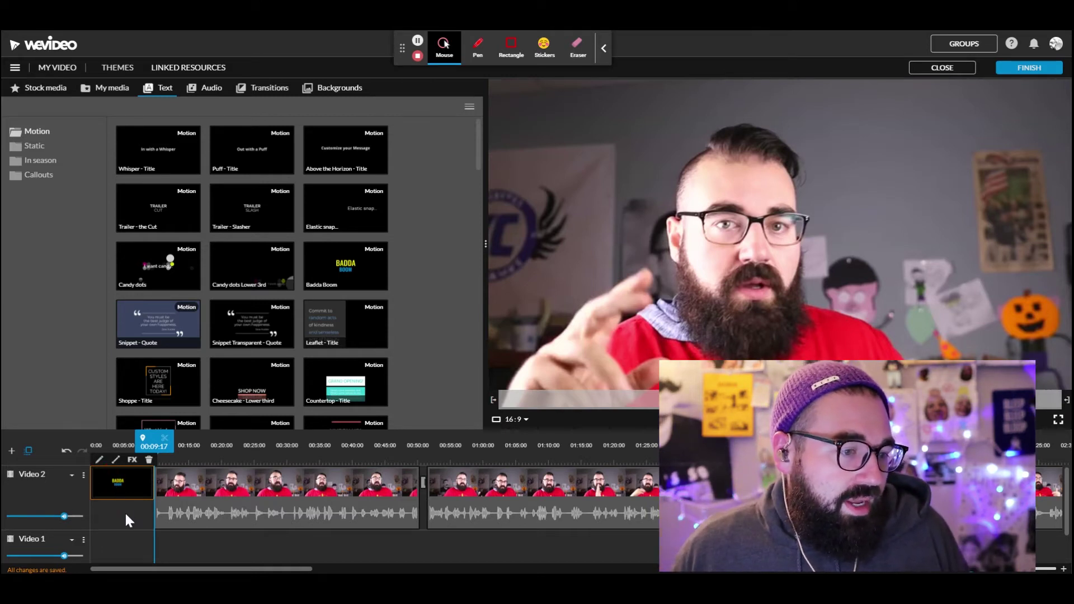
click(107, 480)
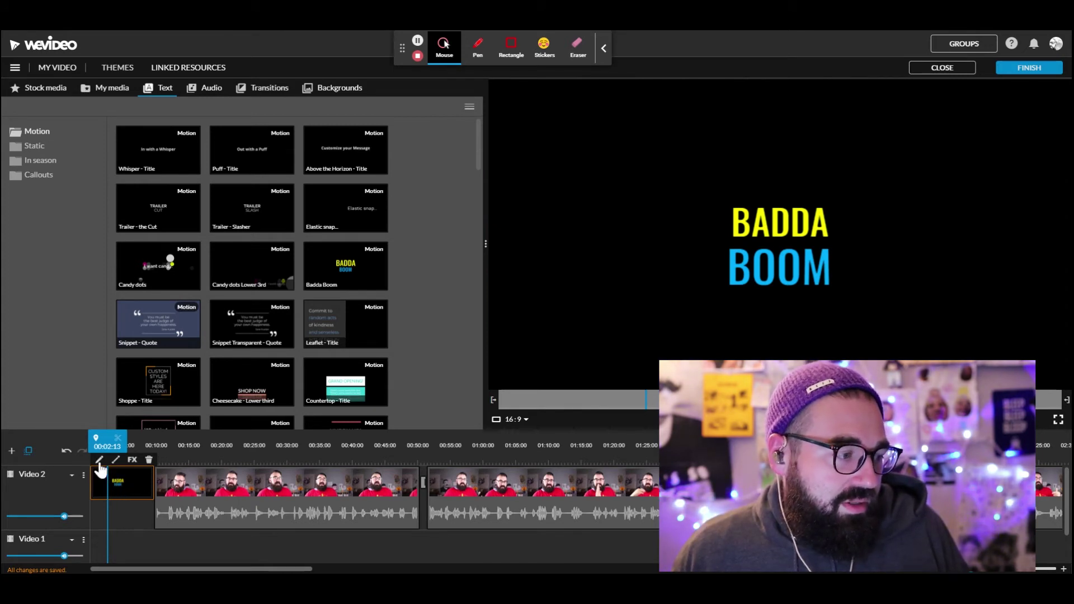
click(100, 460)
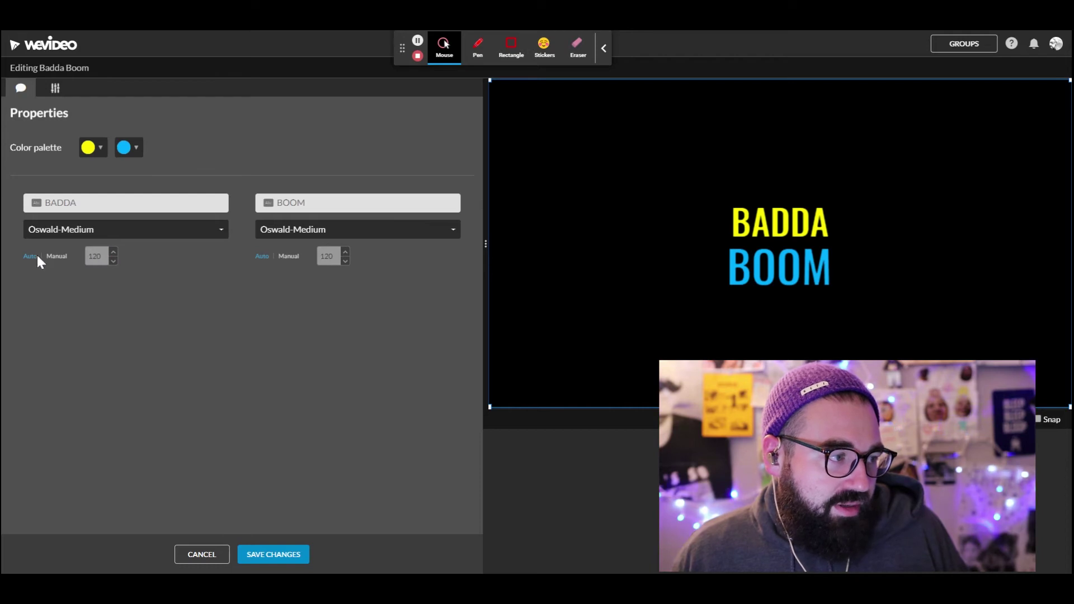
Step: Replace the title's two lines of text with 'Mister' and 'RUCK'
click(103, 232)
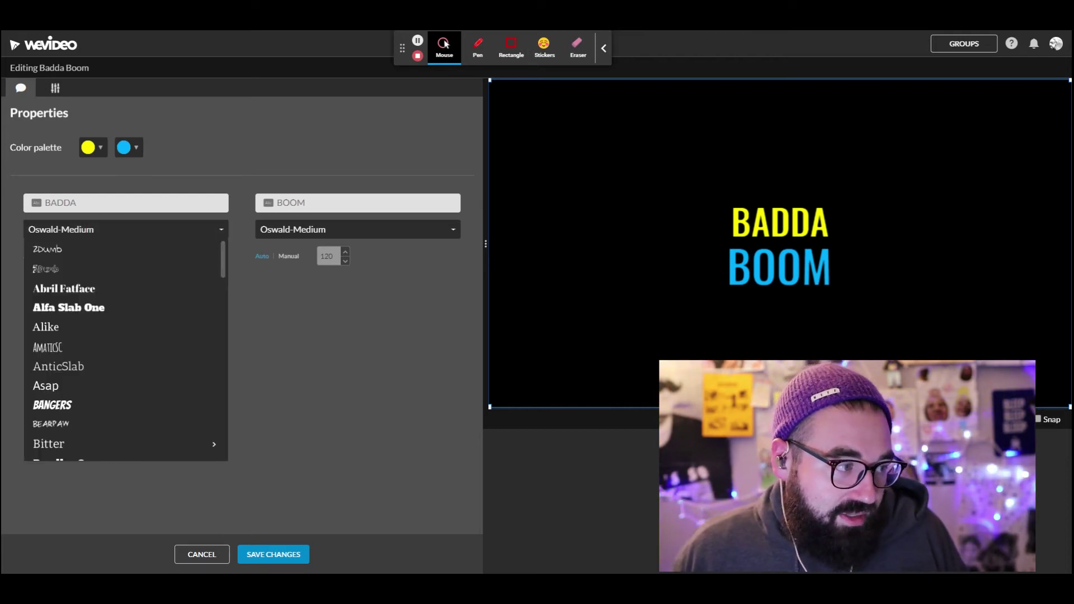
click(124, 203)
click(355, 340)
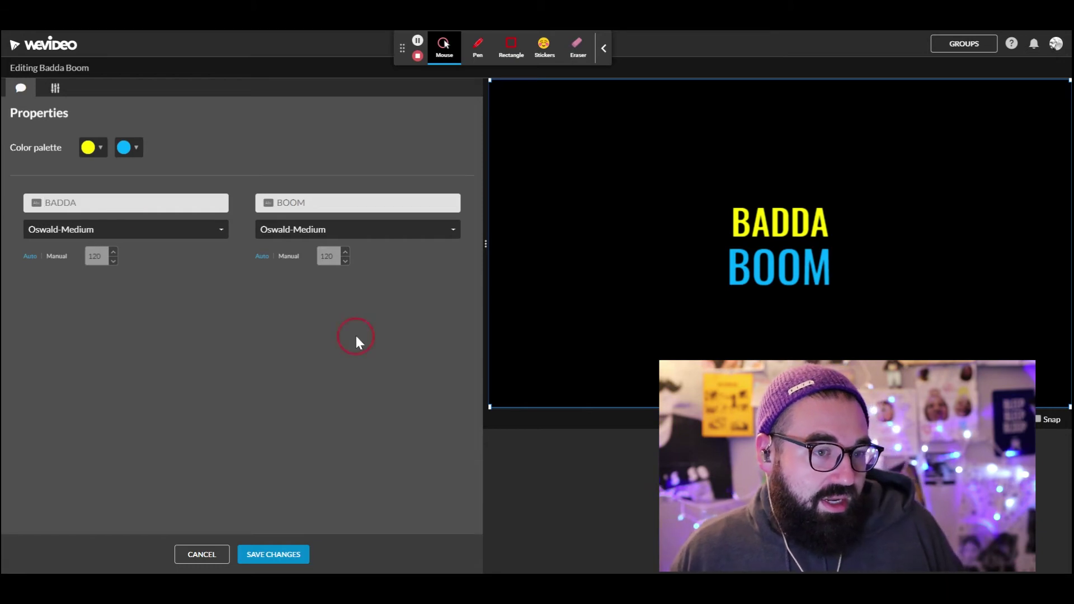
click(119, 206)
text(Mister)
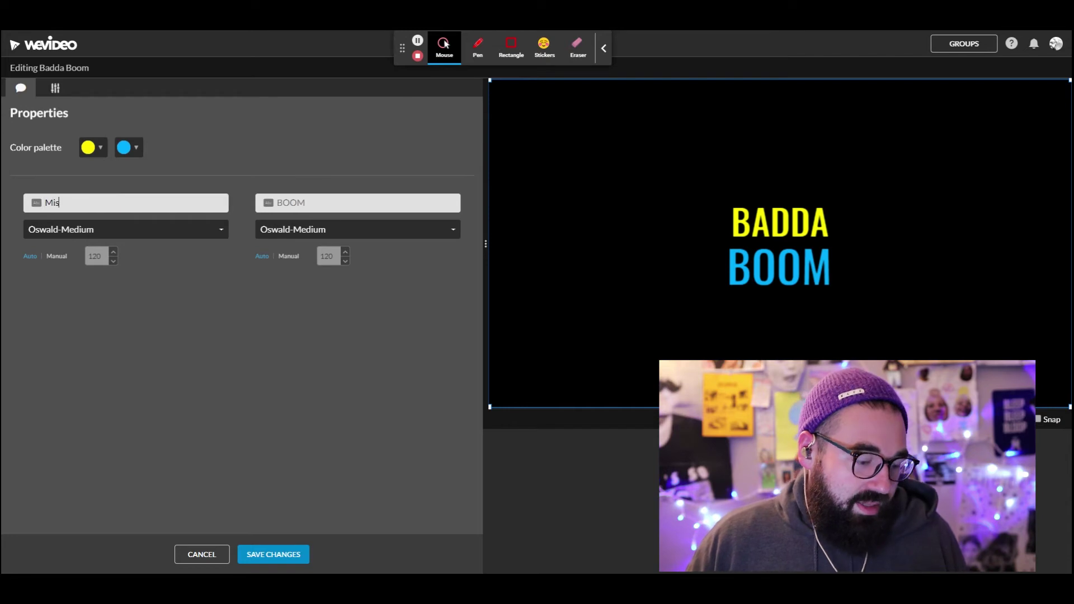
click(289, 202)
text(RUC)
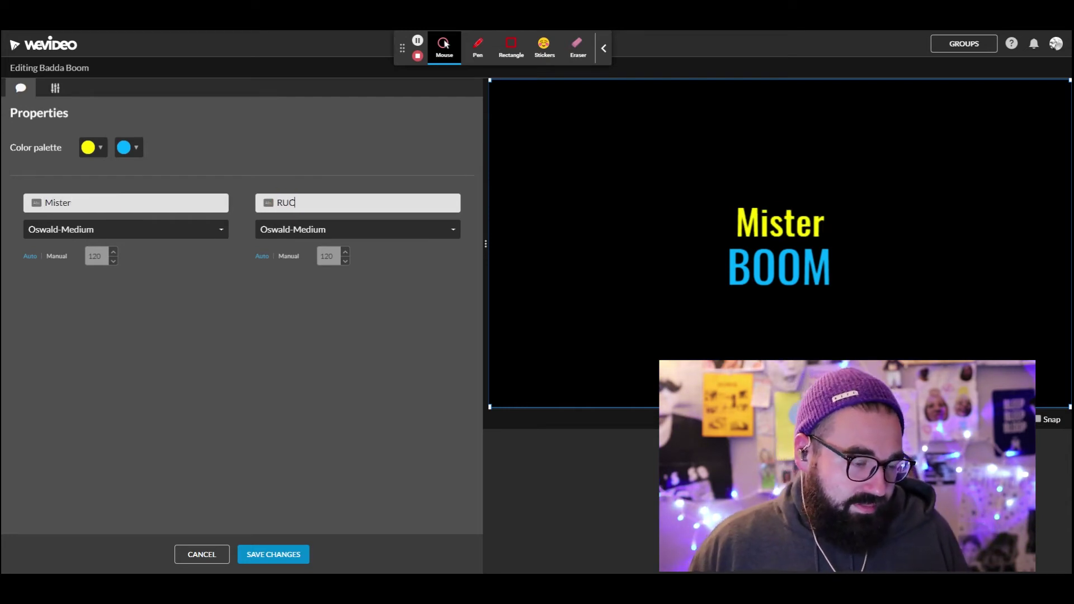
text(K)
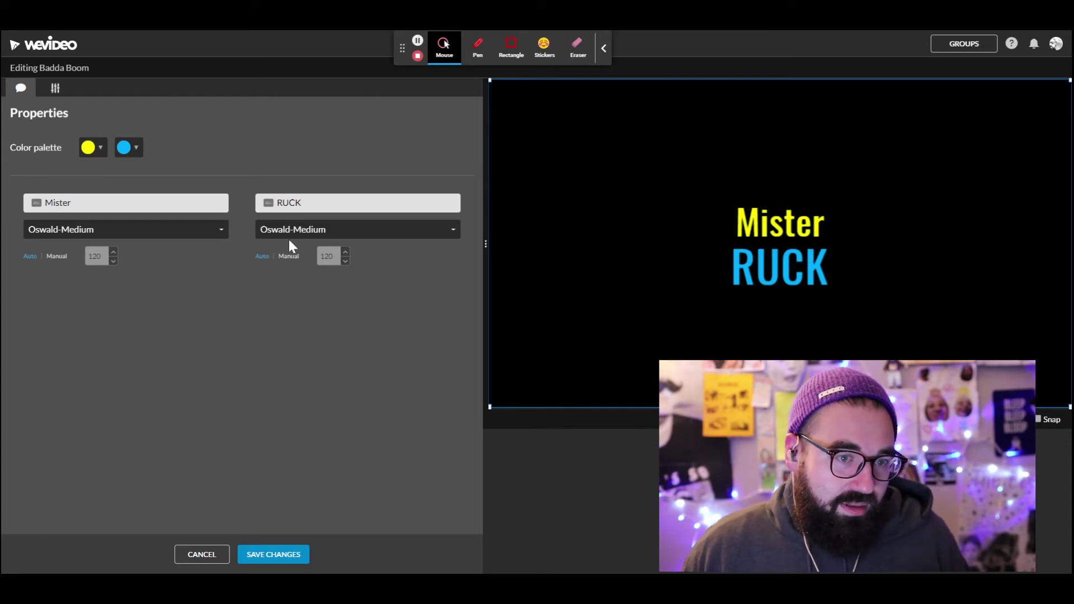
Step: Set manual text sizes: 200 for RUCK and 185 for Mister
click(290, 258)
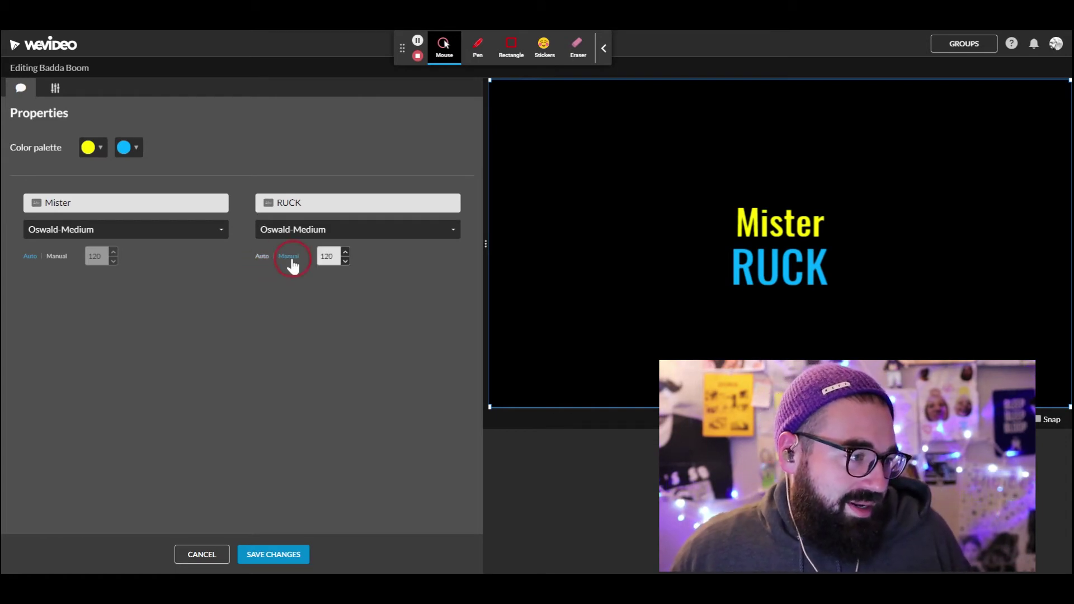
click(346, 253)
click(345, 253)
double_click(329, 256)
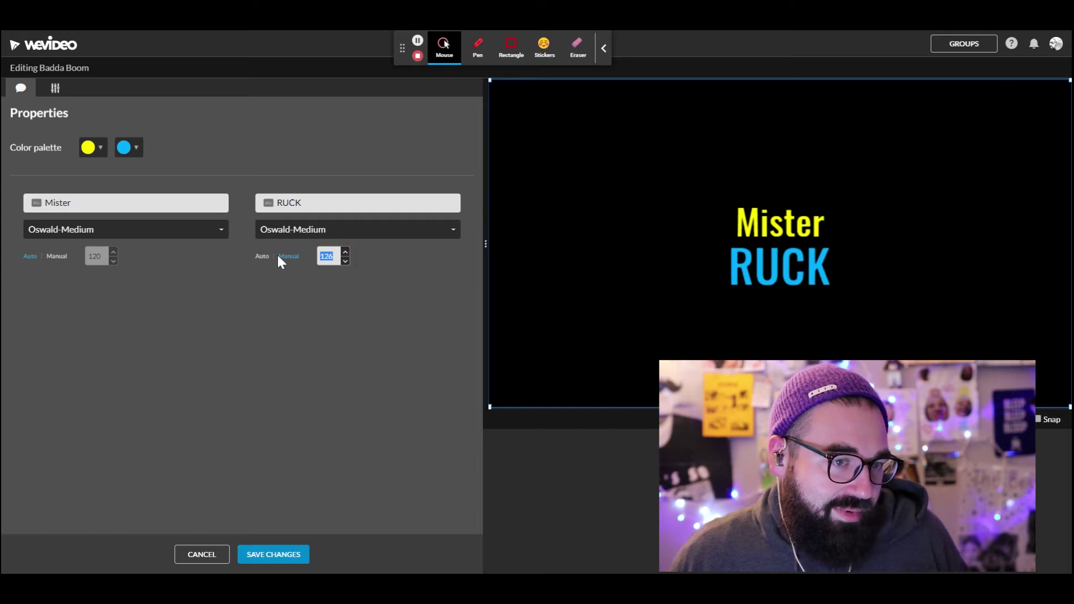
text(200)
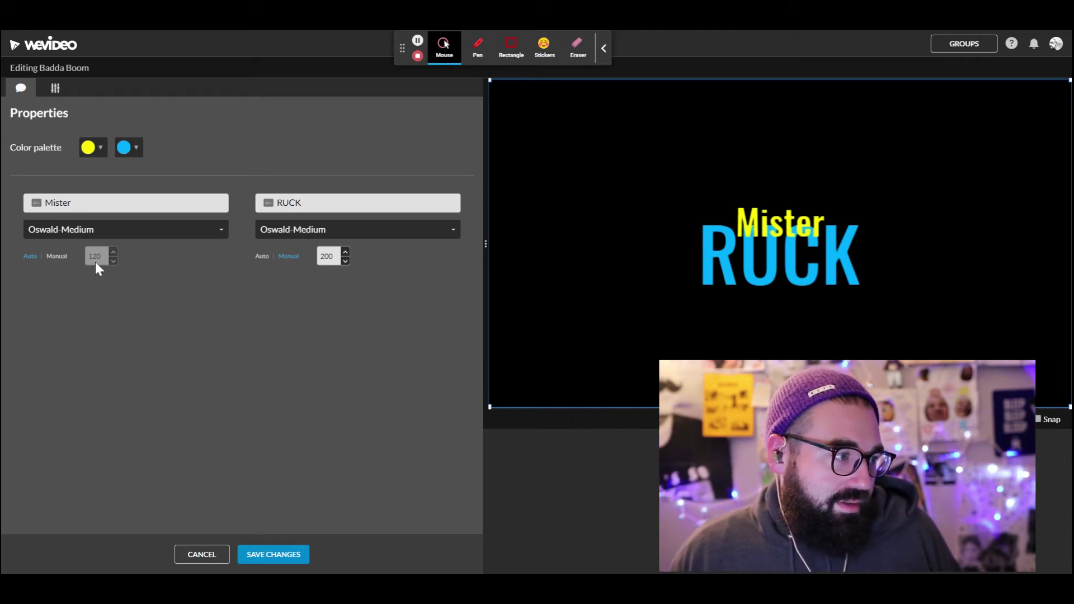
click(58, 257)
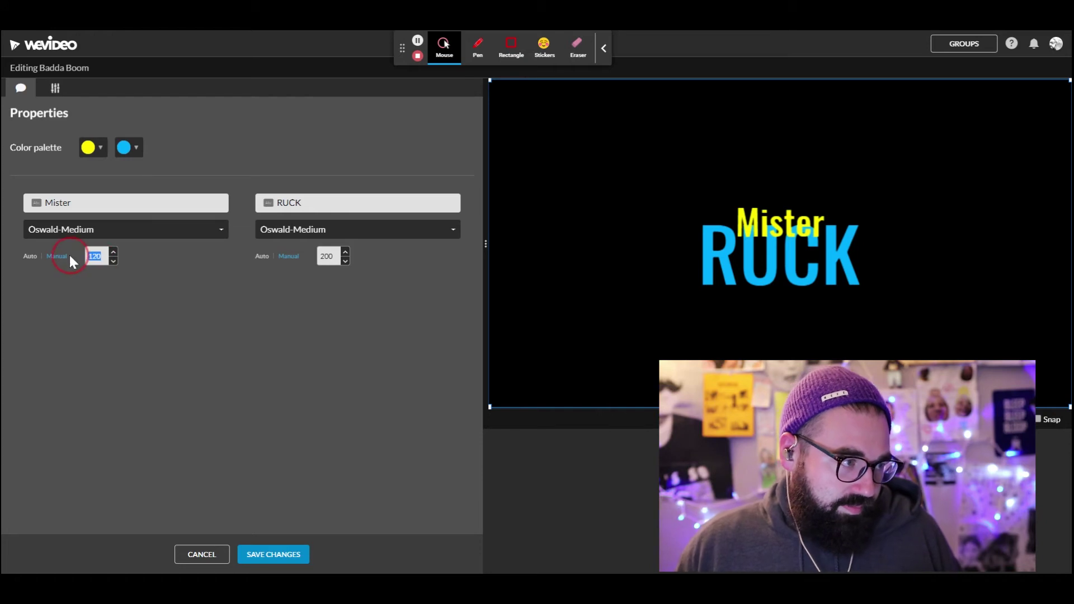
text(185)
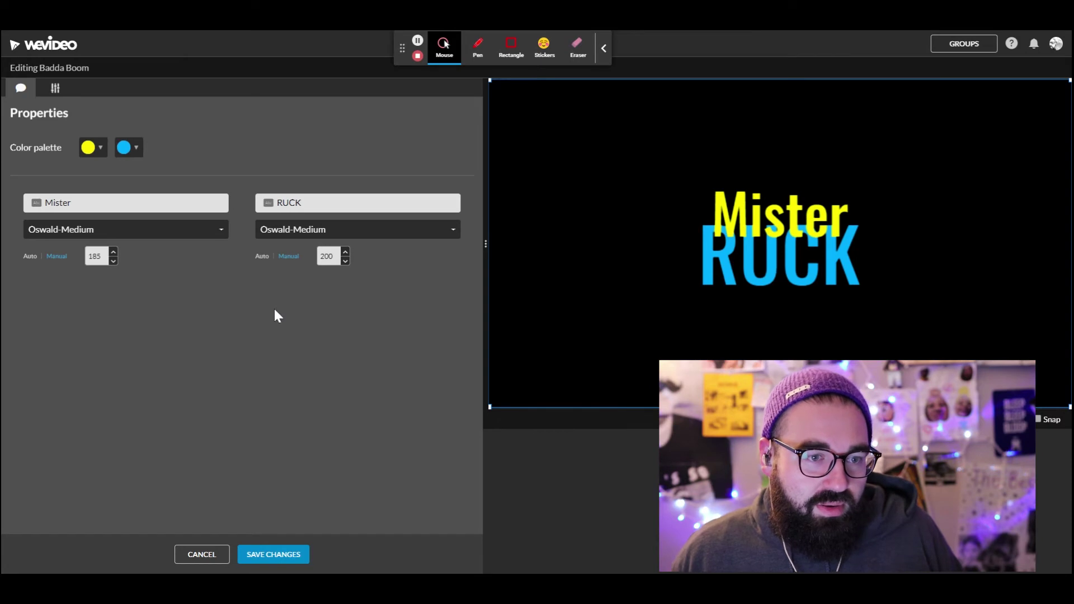
Step: Centre the title text using snap guides and return RUCK to Auto size
drag(716, 240, 775, 261)
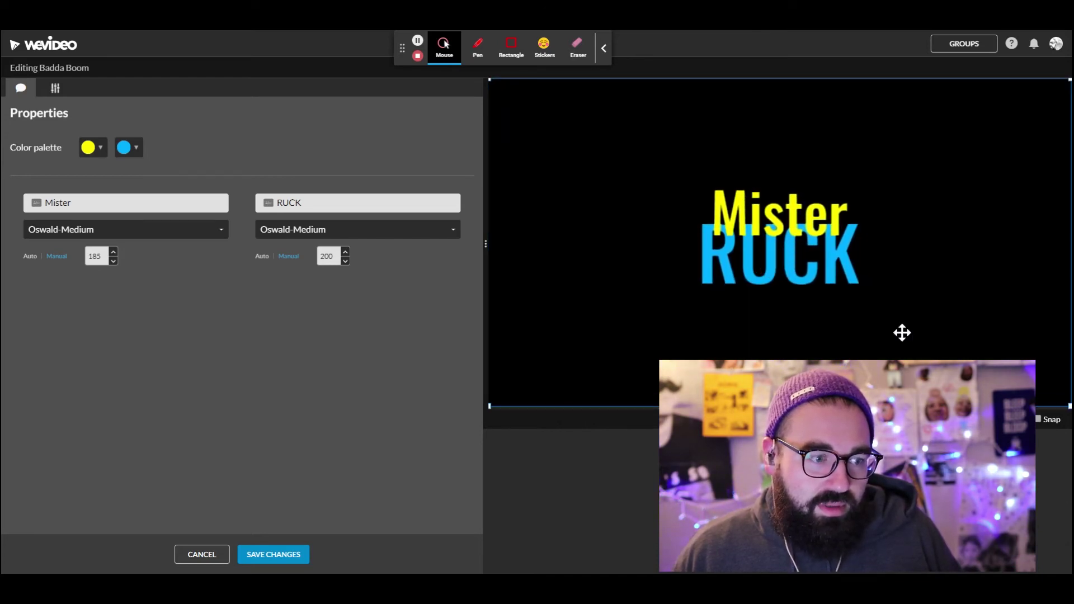
click(1038, 418)
mouse_move(812, 267)
mouse_down()
mouse_move(815, 254)
mouse_move(800, 258)
mouse_move(817, 279)
mouse_move(780, 283)
mouse_move(819, 272)
mouse_up()
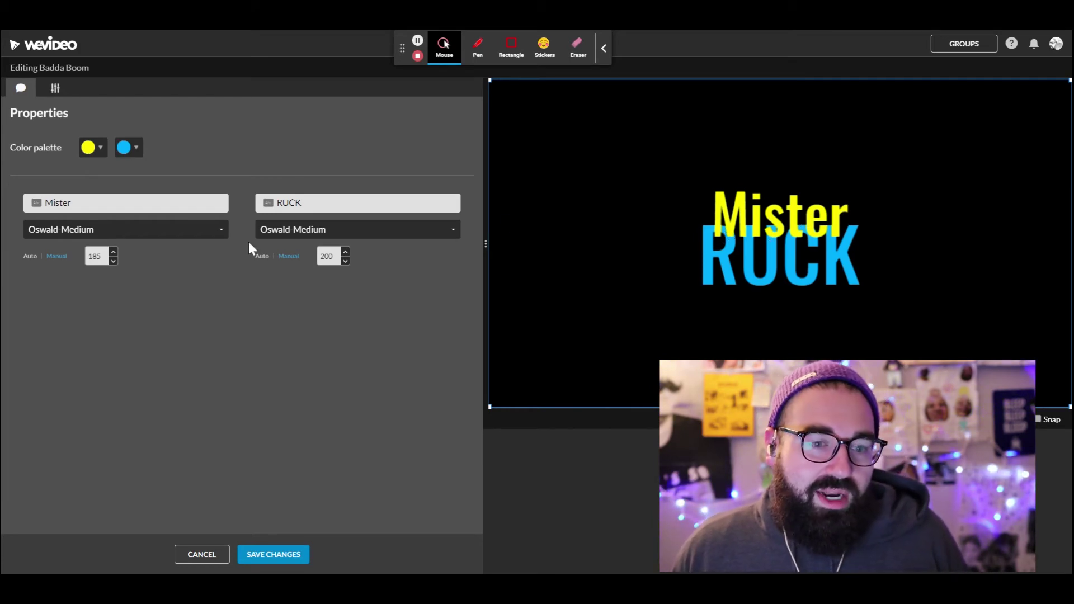
click(262, 256)
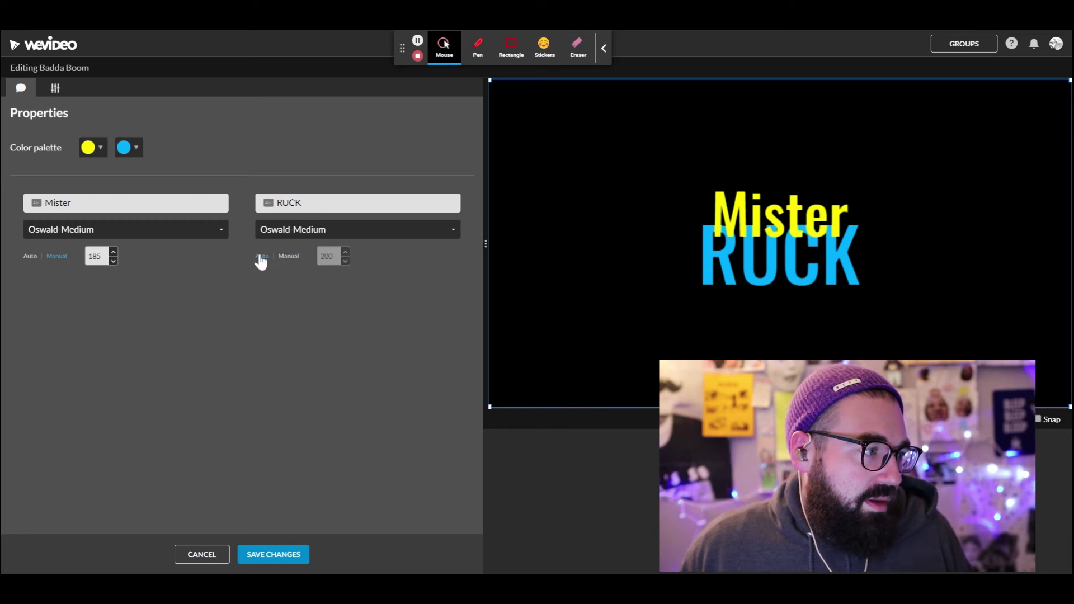
Step: Return Mister to automatic sizing, then colour RUCK purple and Mister white
click(30, 256)
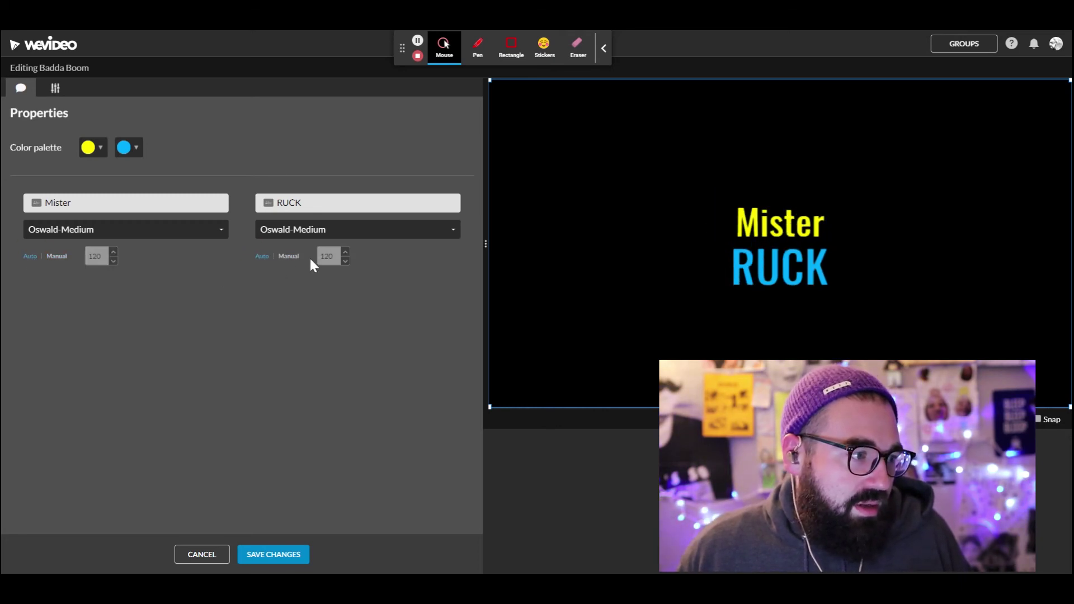
click(130, 149)
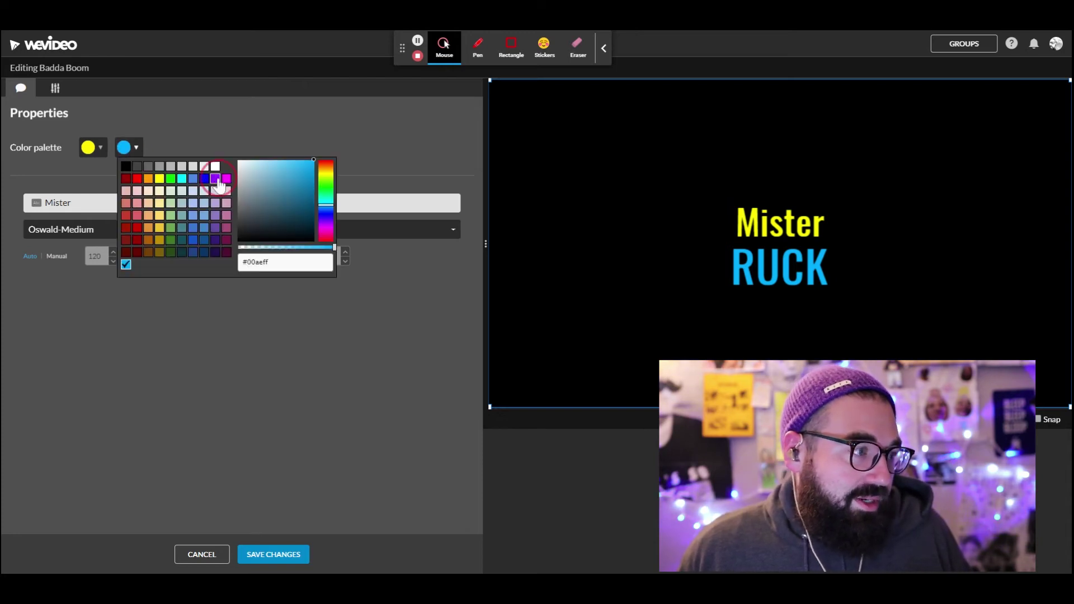
click(216, 179)
click(89, 152)
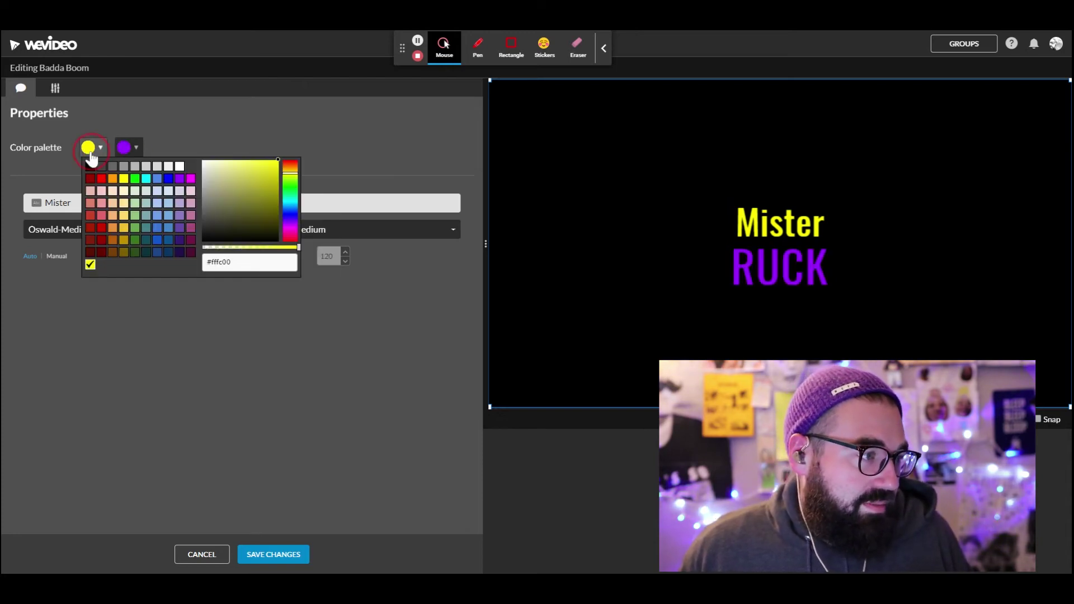
click(179, 166)
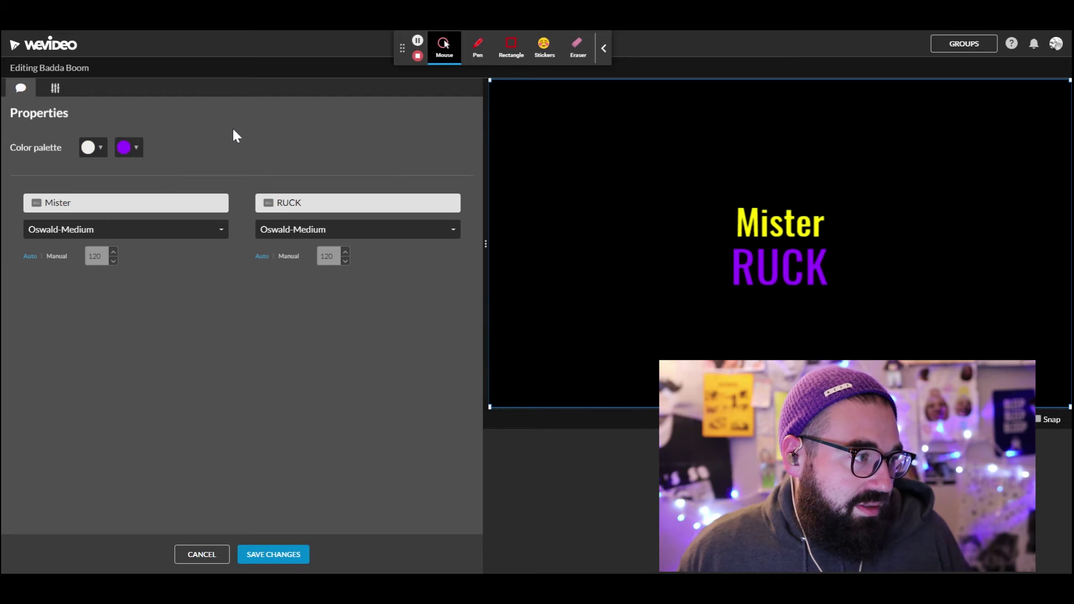
Step: Review the title's transform settings and save the title changes
click(55, 89)
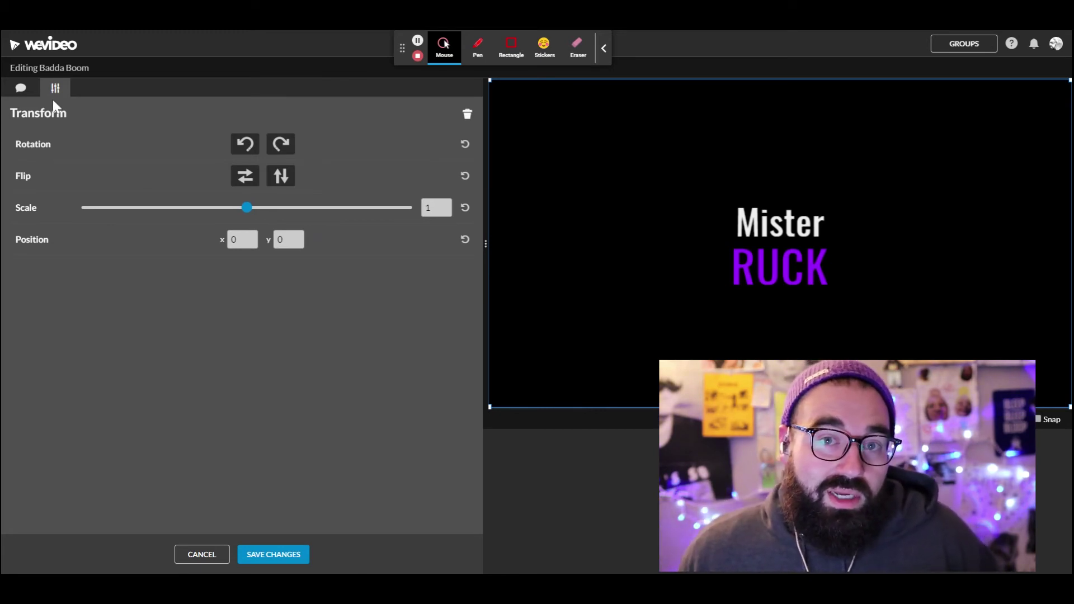
click(21, 89)
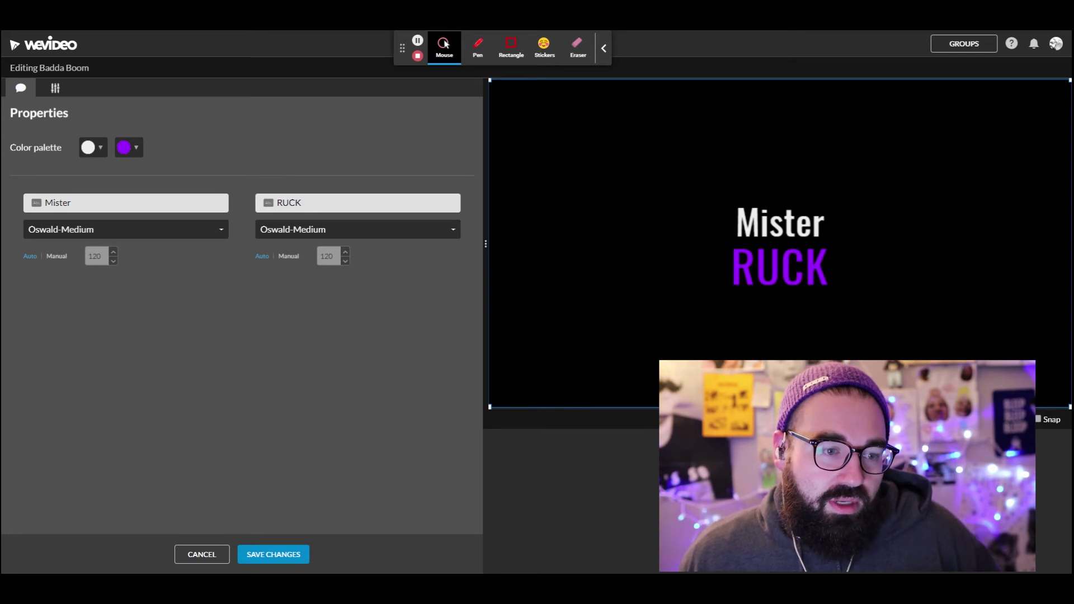
click(284, 555)
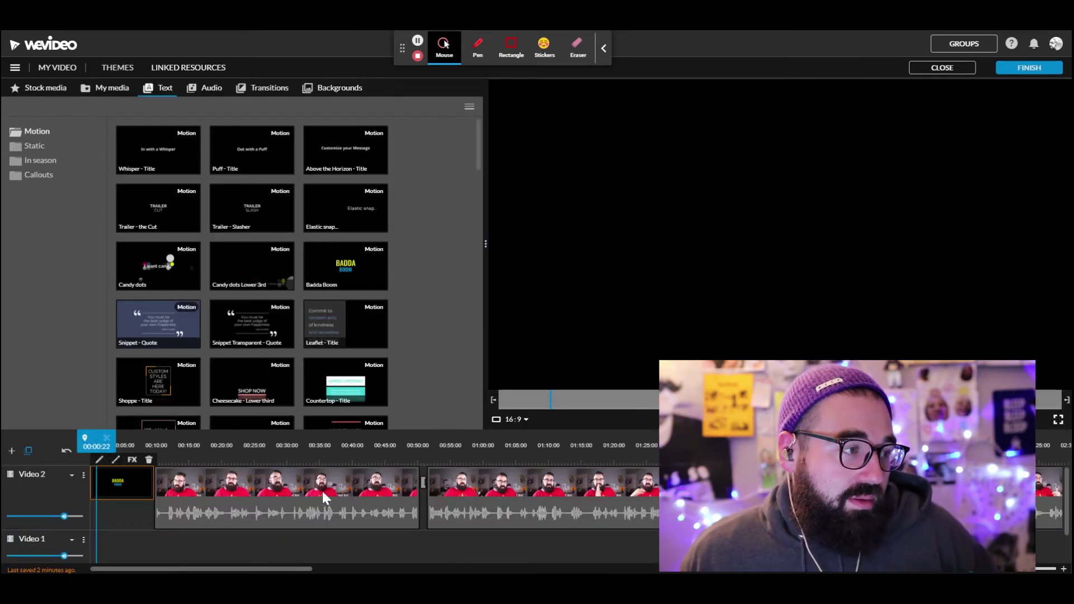
Step: Shorten the Mister RUCK title clip by dragging in its right edge
click(91, 471)
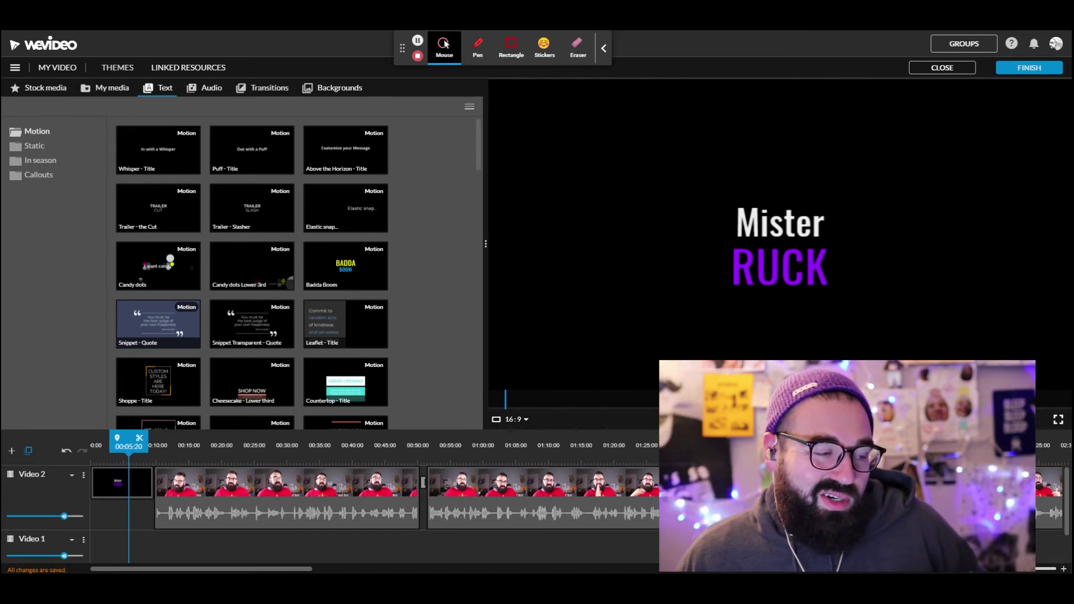
click(122, 482)
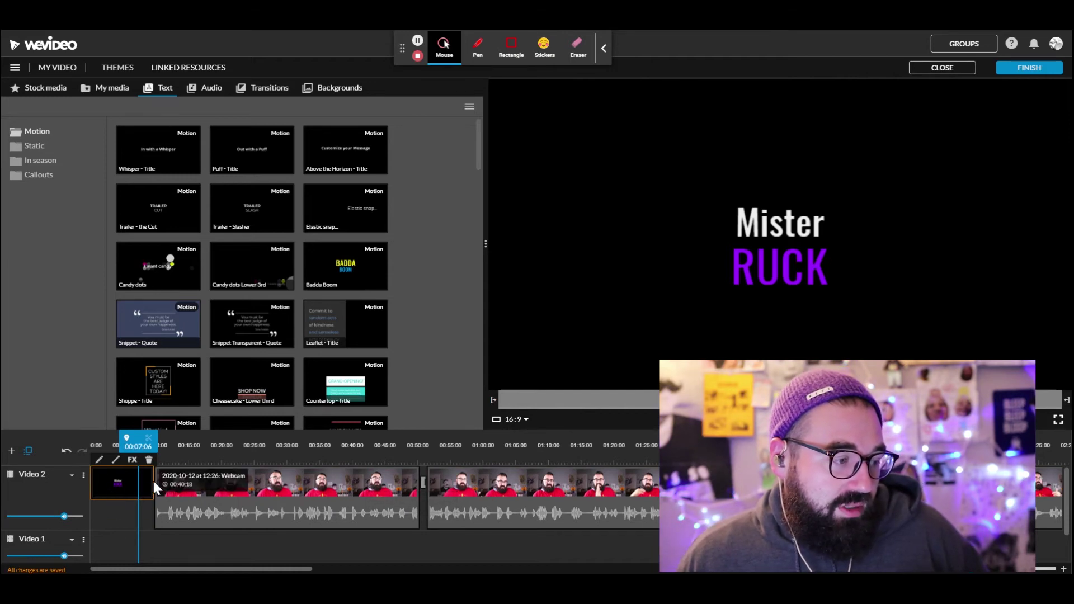
drag(153, 479, 118, 476)
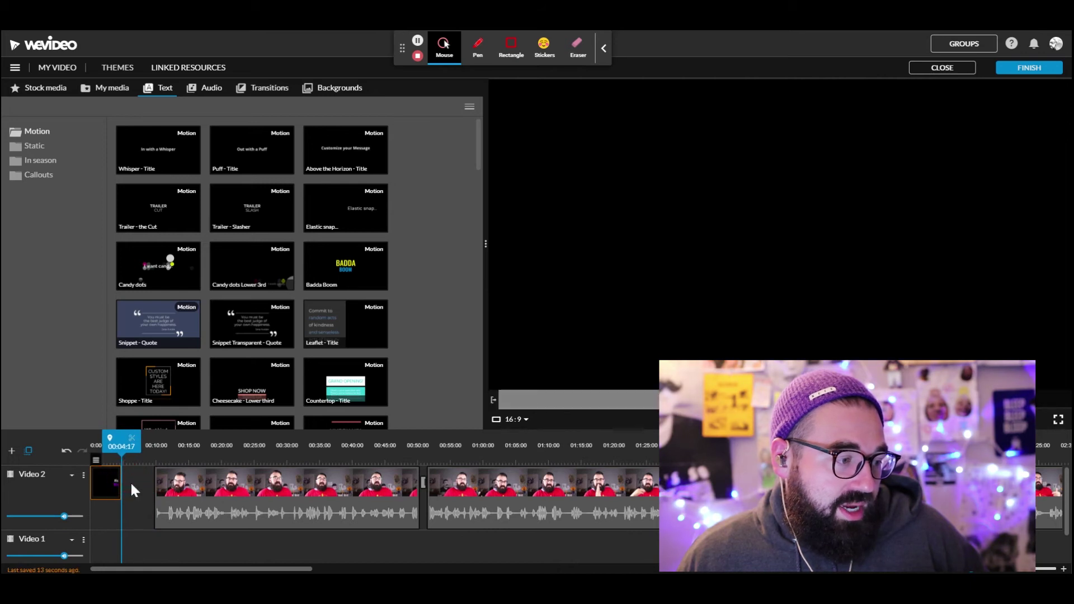
Step: Shift the webcam footage left to follow the title, then play from 0:00
click(325, 488)
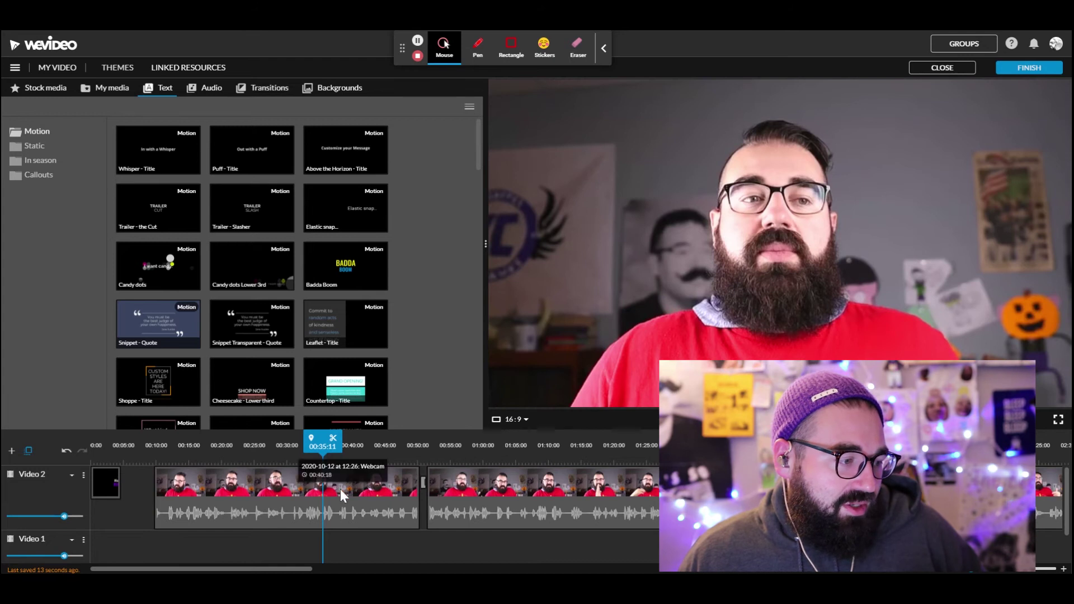
click(256, 501)
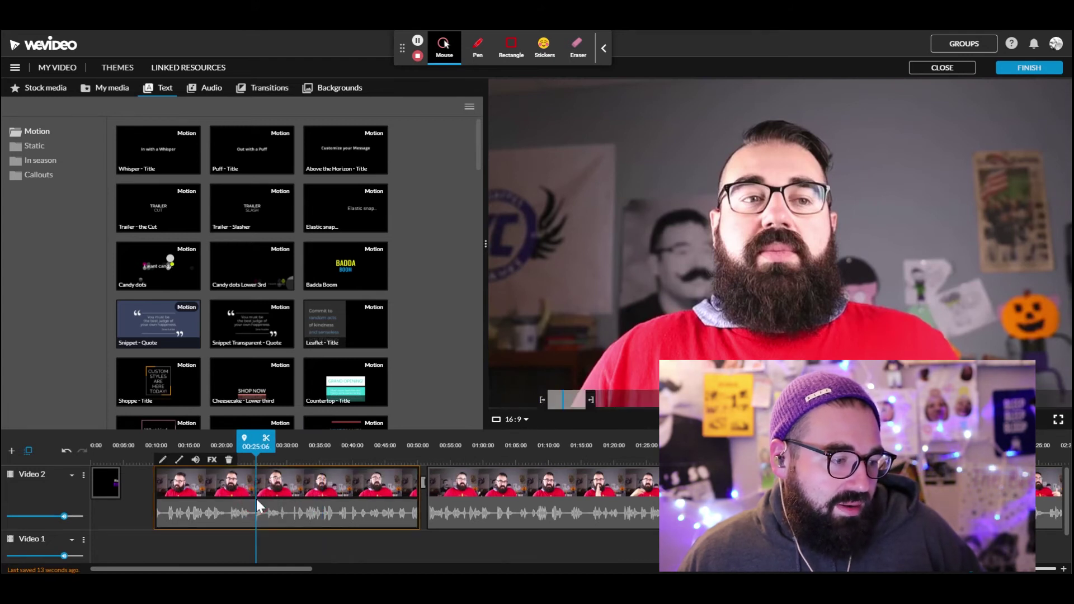
click(482, 493)
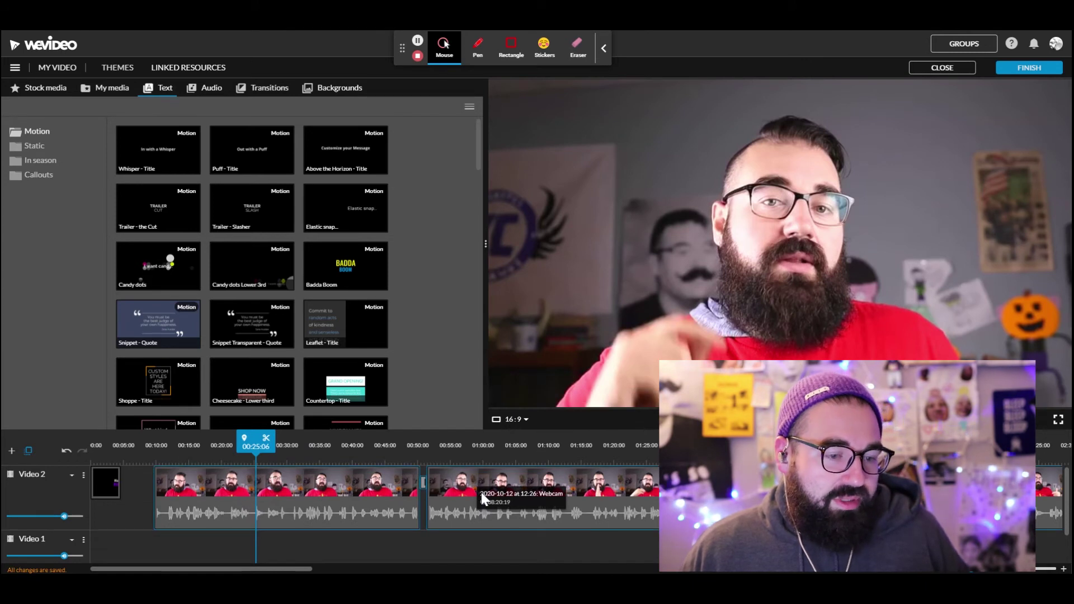
drag(444, 479, 417, 482)
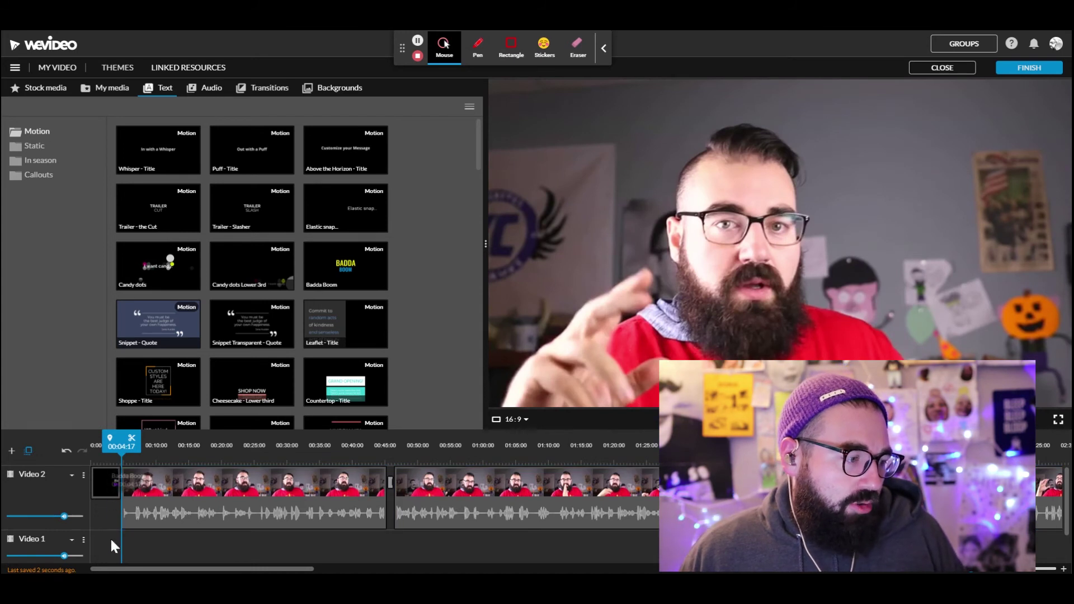
drag(121, 446, 91, 446)
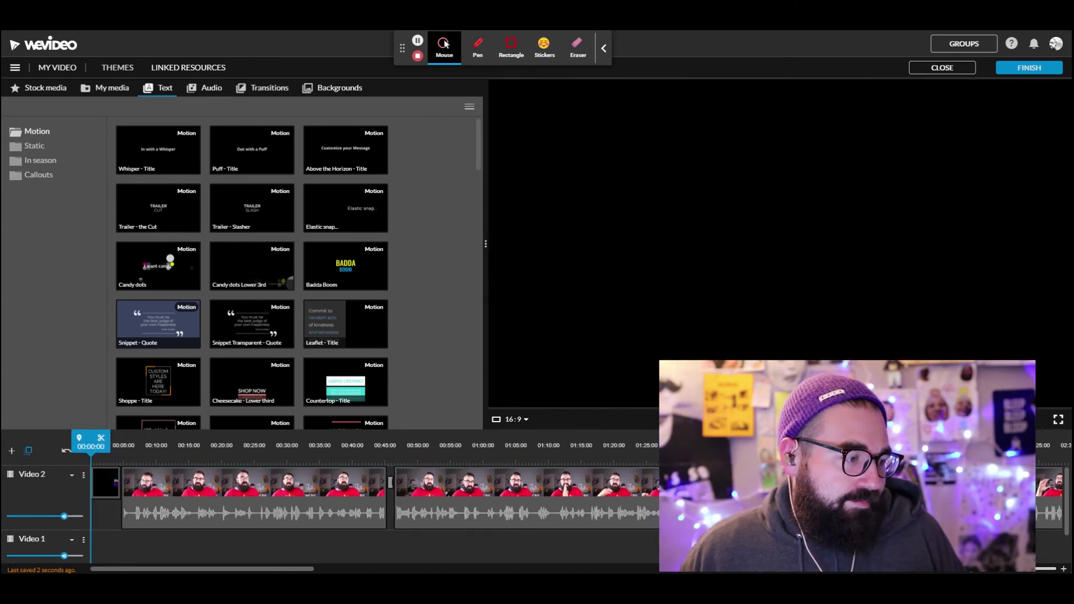
key(space)
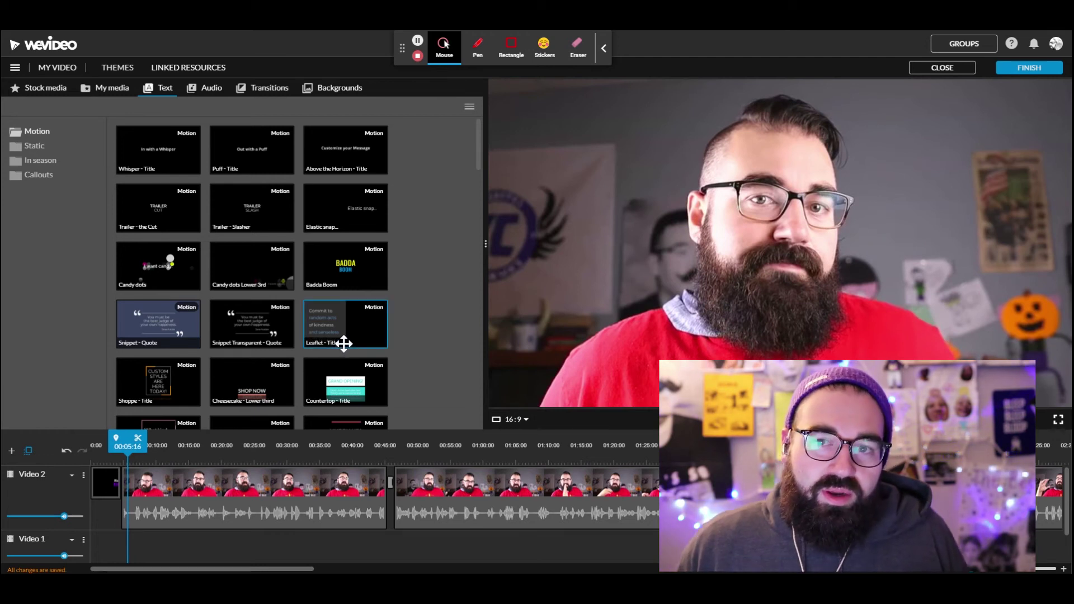
Step: Browse the audio library's music tracks in list and thumbnail views
click(194, 91)
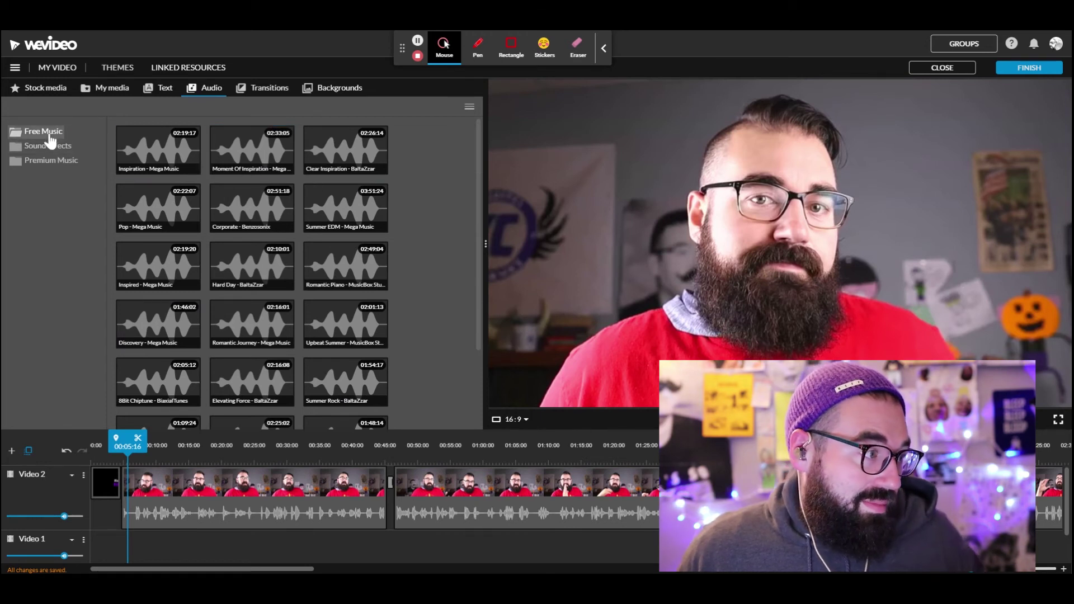
scroll(322, 249, down, 2)
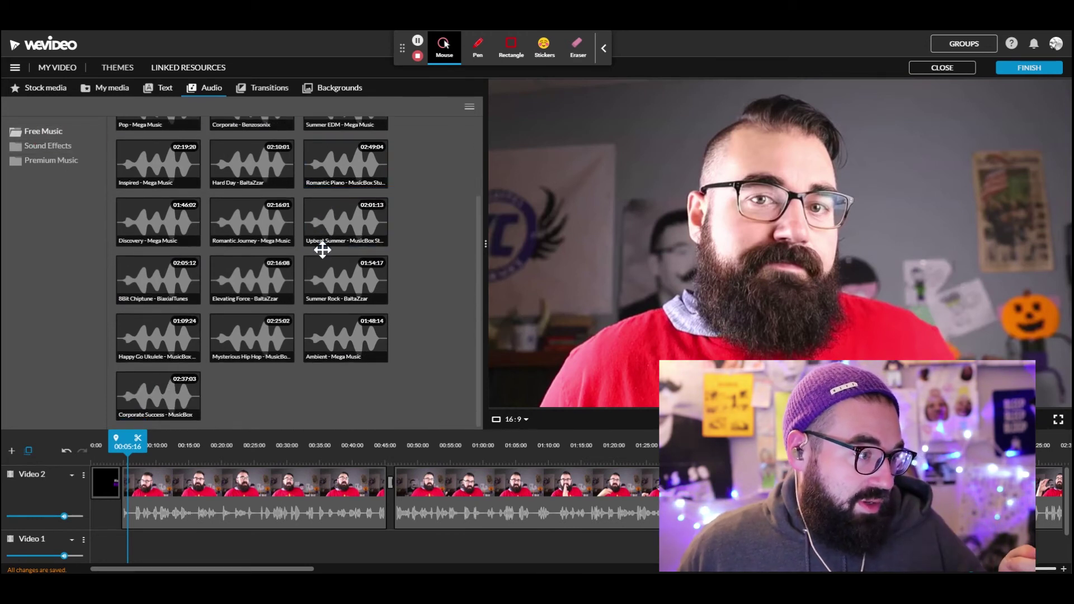
scroll(323, 250, up, 2)
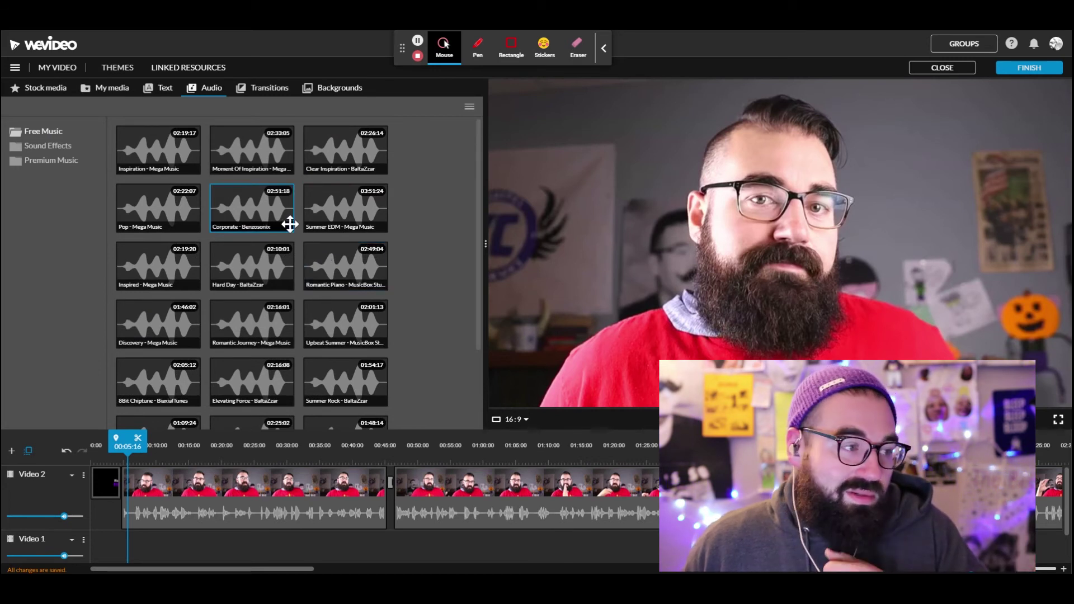
click(470, 107)
click(471, 108)
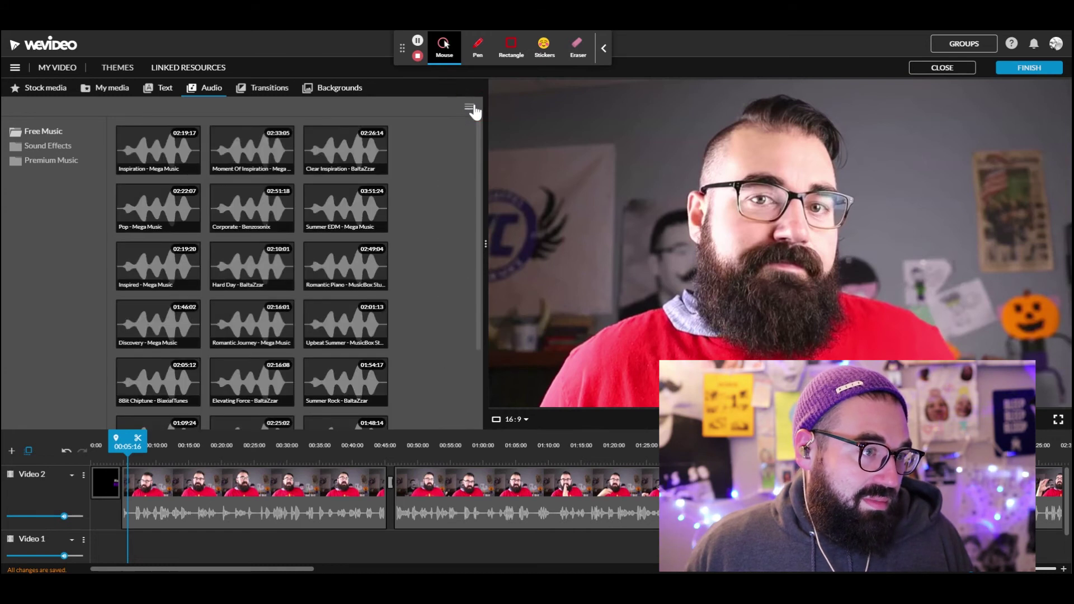
Step: Look through Sound Effects and Free Music, then switch to My media
click(49, 146)
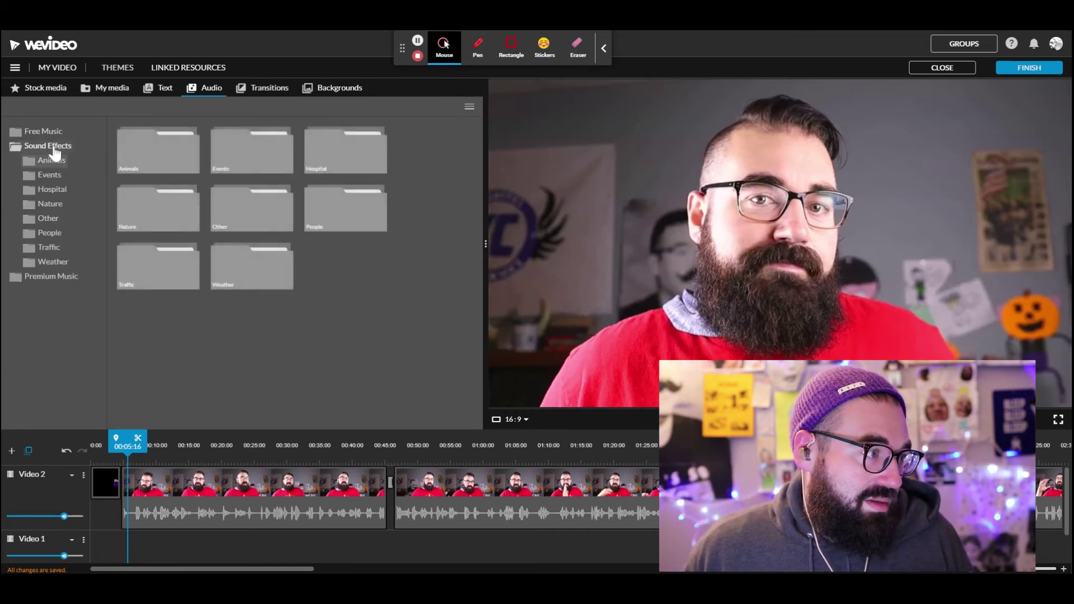
click(52, 133)
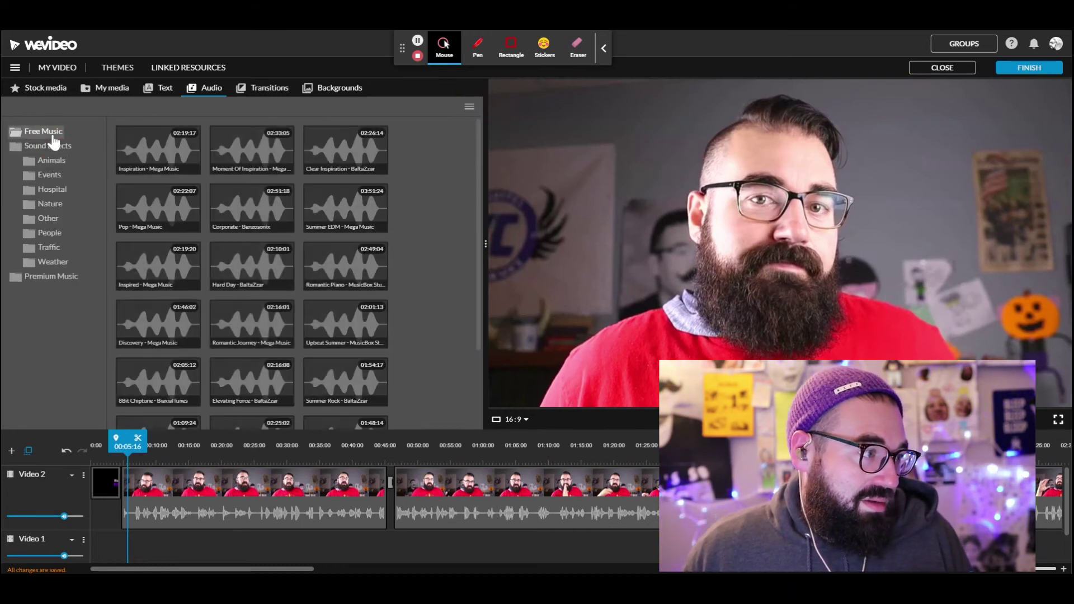
click(111, 93)
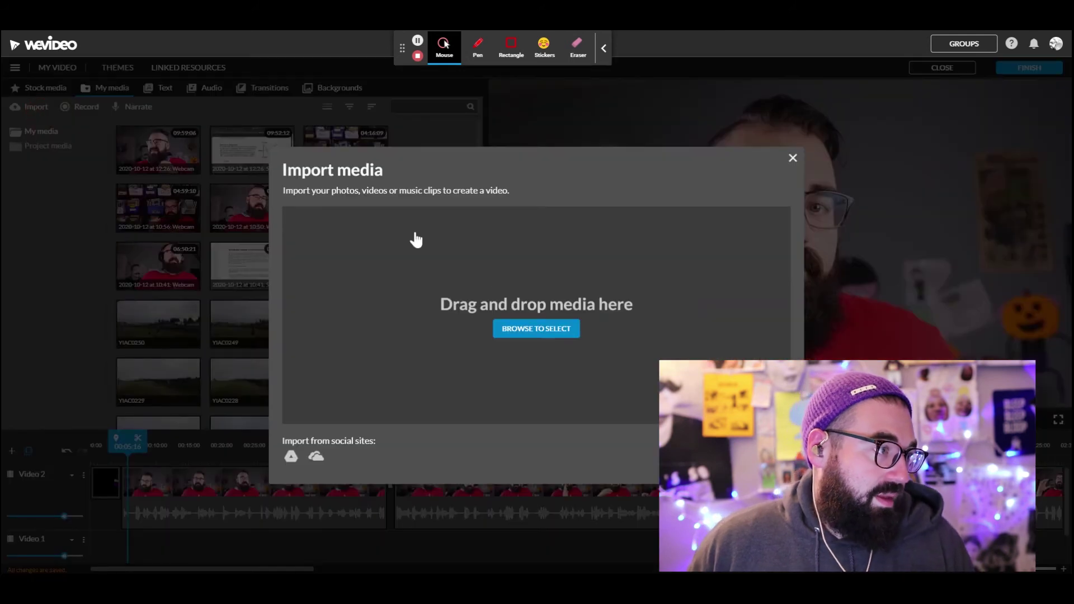
Step: Search Google Drive for mp3 files from the cloud import option
click(291, 458)
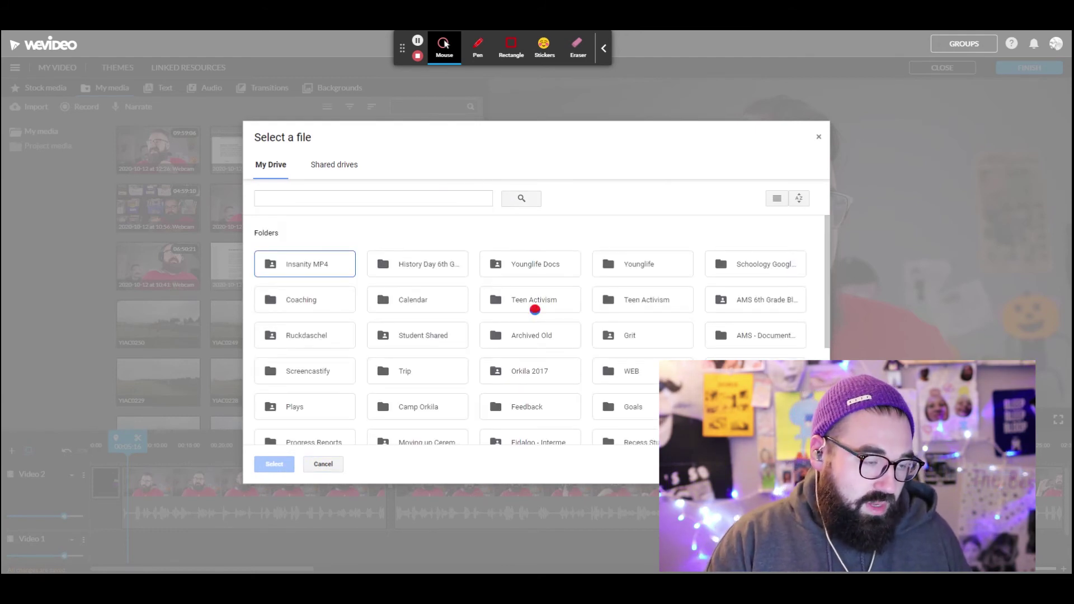
text(mp3)
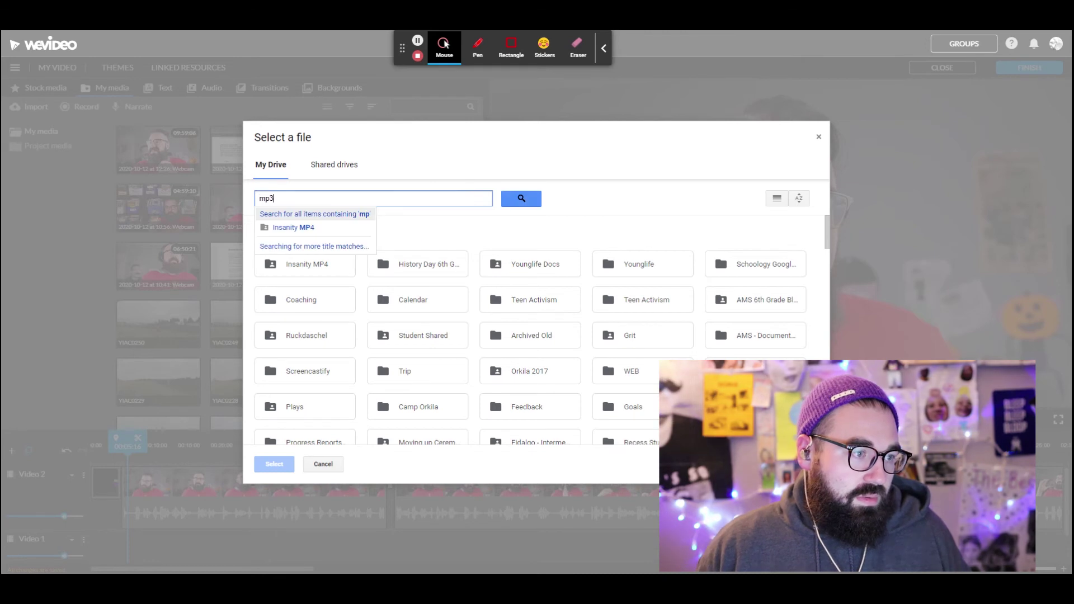
click(527, 201)
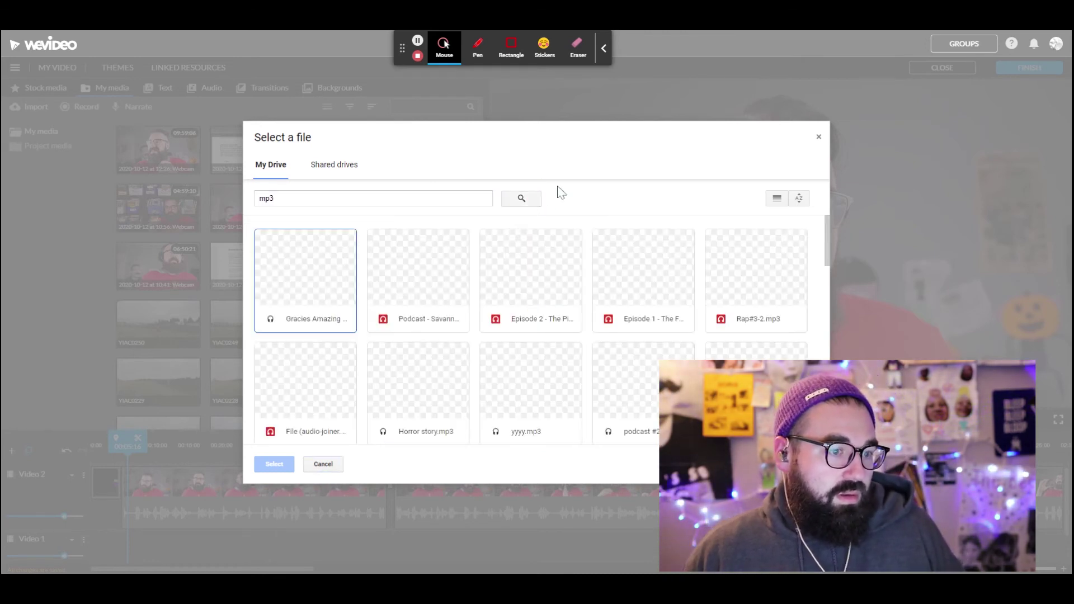
scroll(652, 296, down, 3)
scroll(654, 296, down, 5)
scroll(653, 296, up, 4)
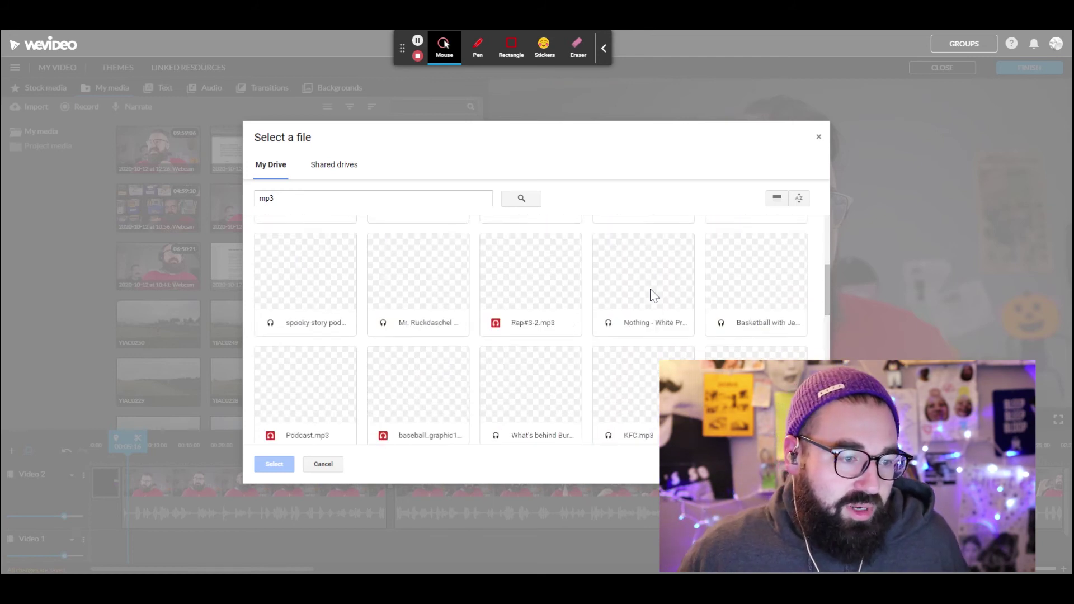
scroll(671, 286, up, 5)
Step: Show the mp3 results as a detailed list sorted by last modified
click(778, 198)
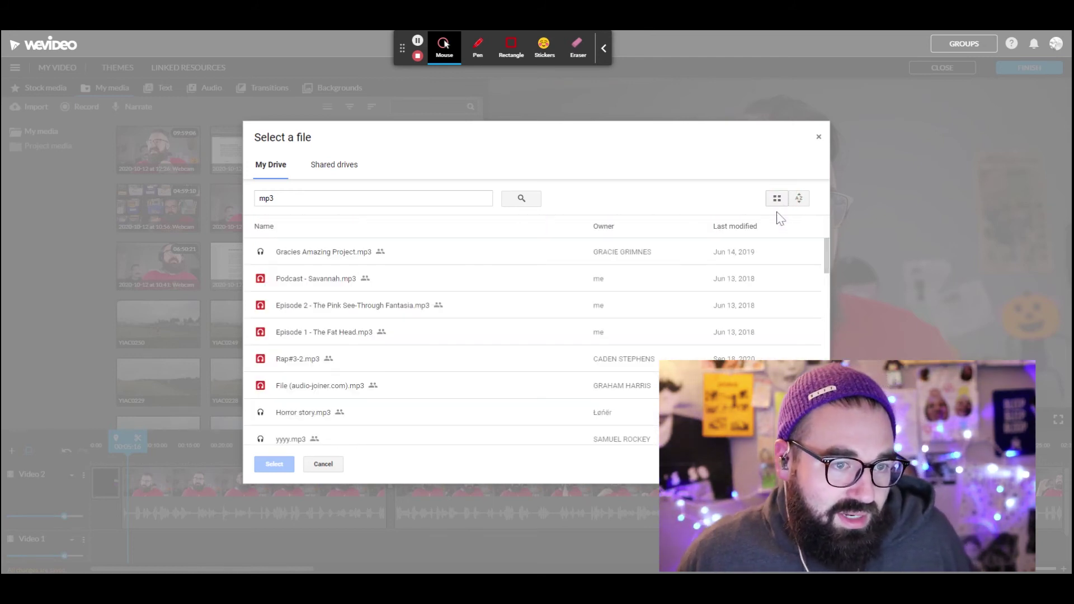
click(799, 198)
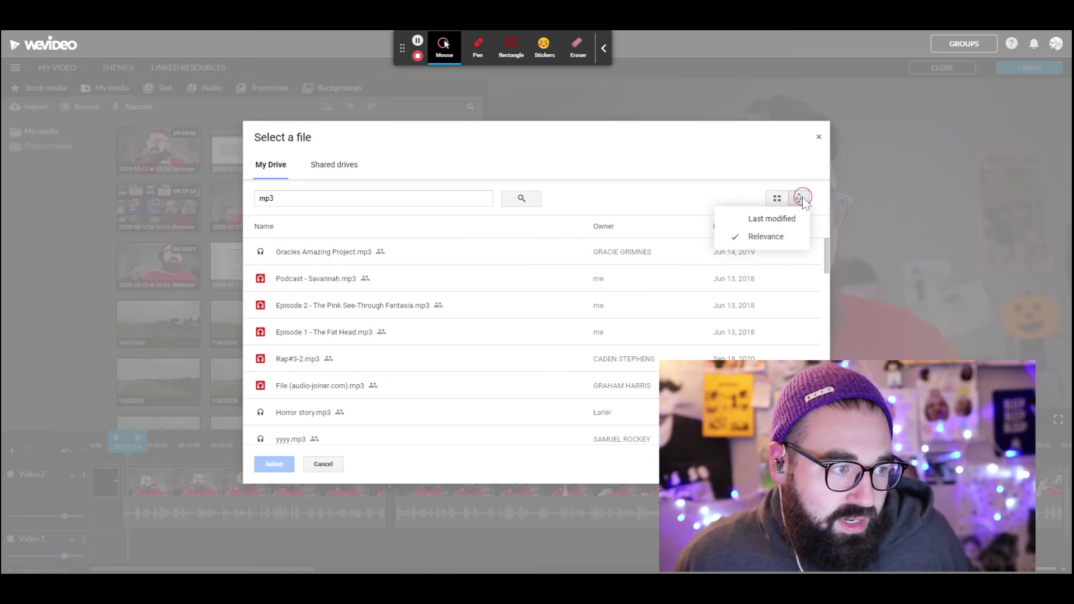
click(790, 222)
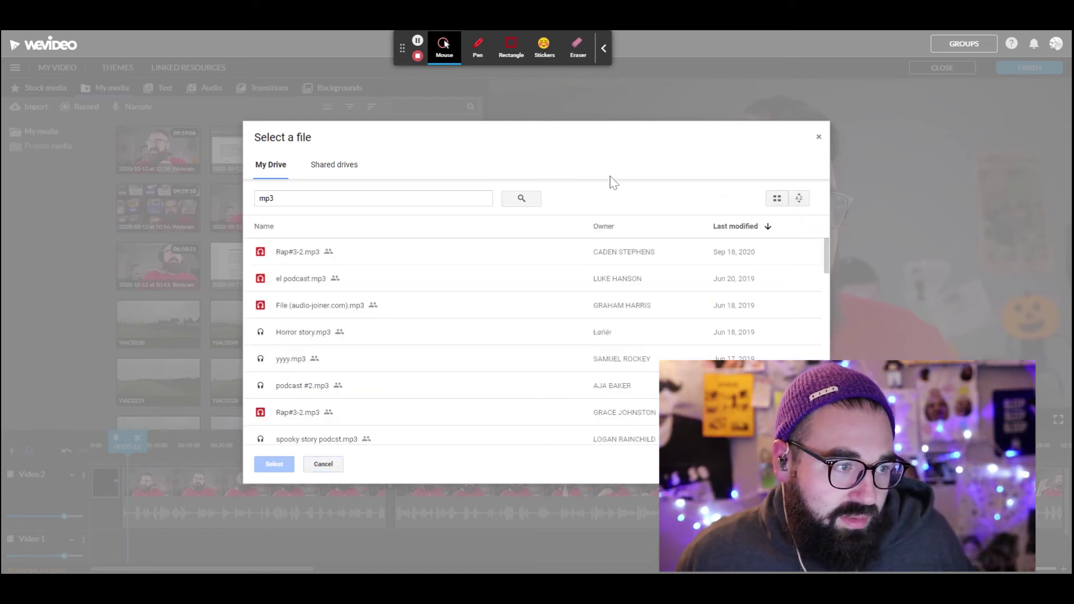
scroll(391, 338, down, 3)
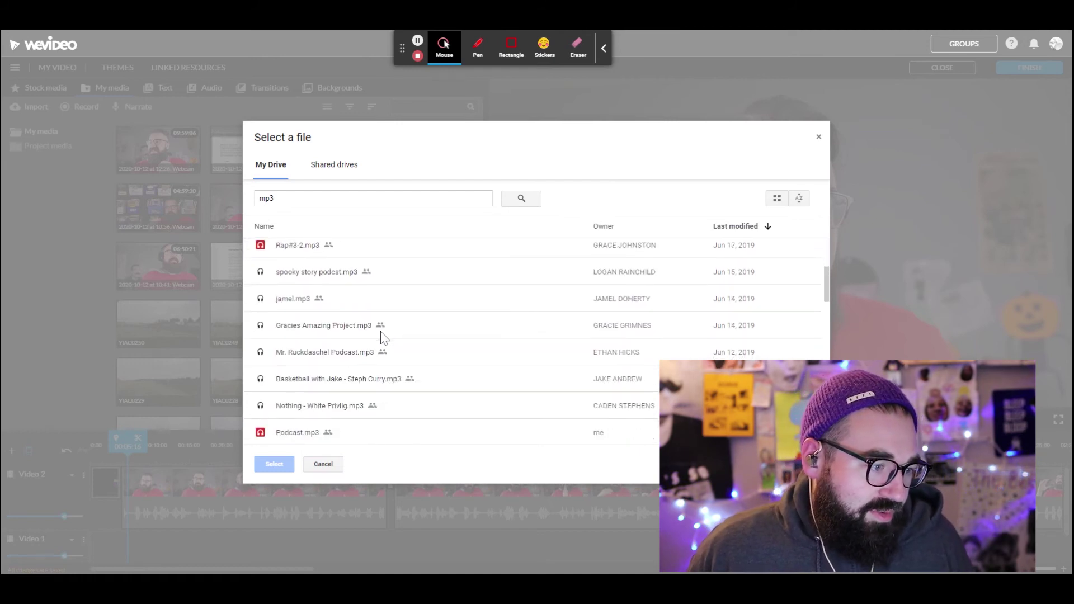
Step: Check Shared drives and My Drive, then cancel the picker and close Import media
click(336, 166)
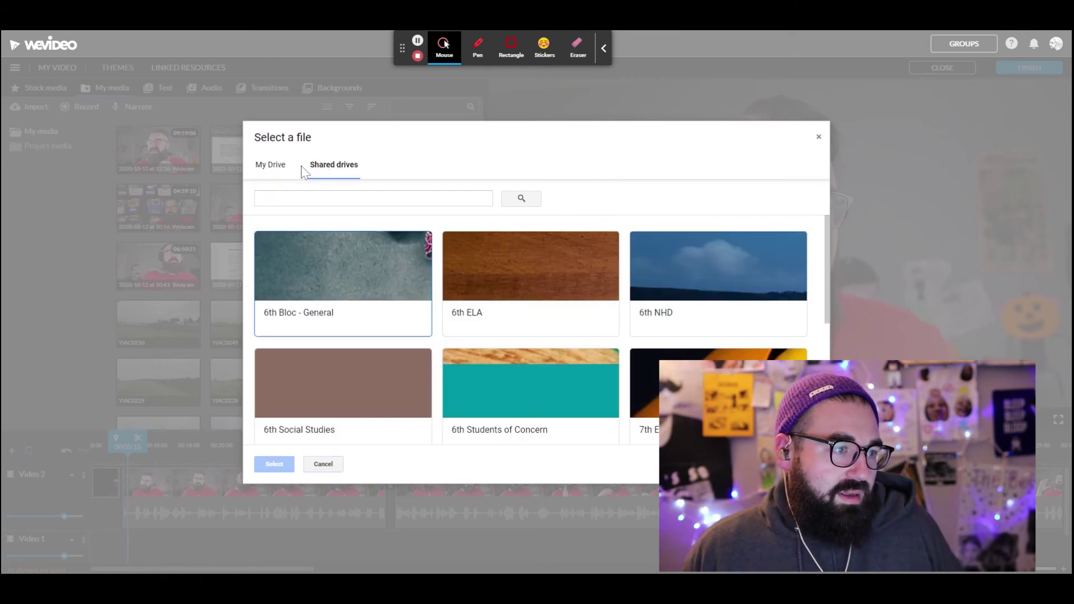
click(271, 165)
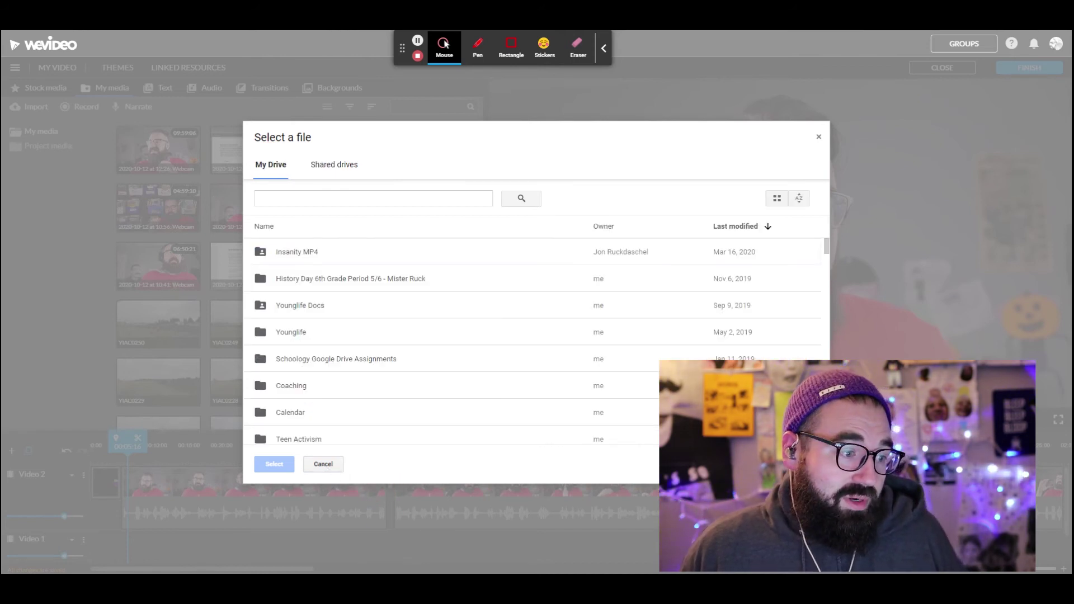
click(324, 468)
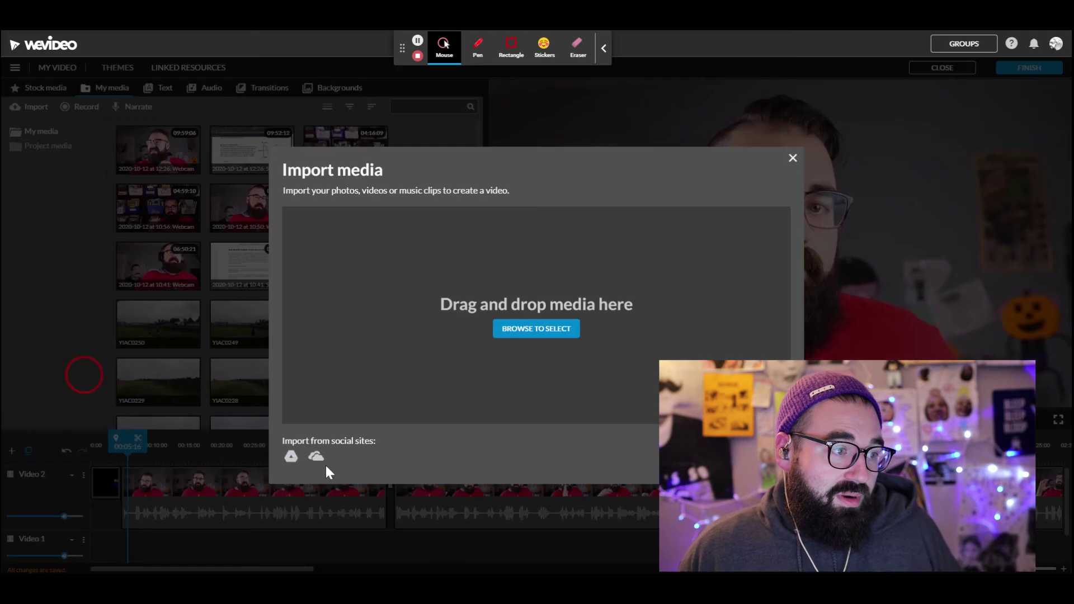
click(793, 158)
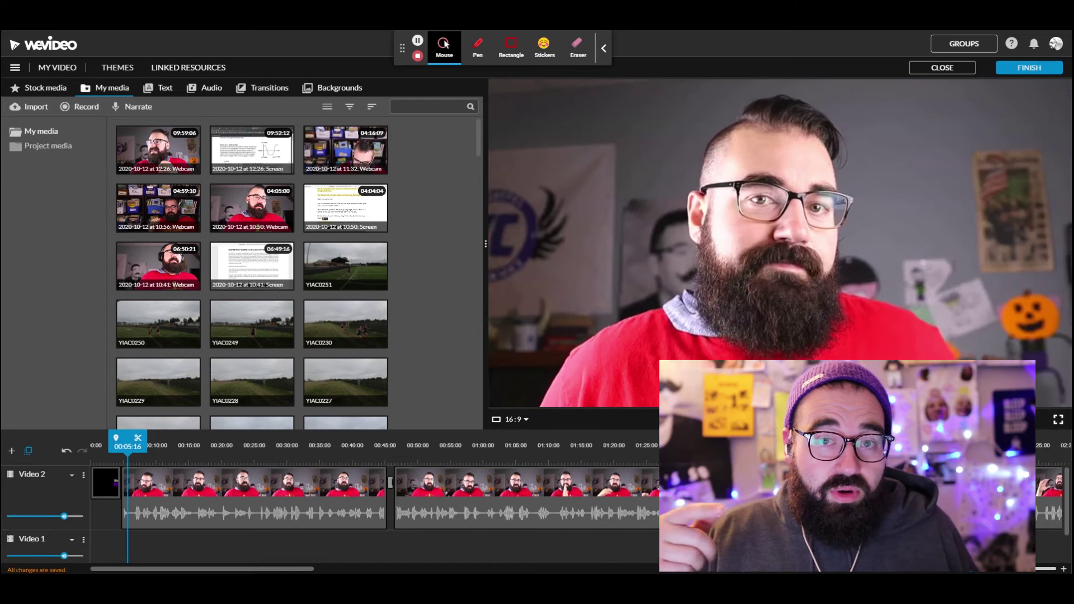
Step: Dismiss the import window, show the Free Music library and pick up the Inspiration track
click(31, 112)
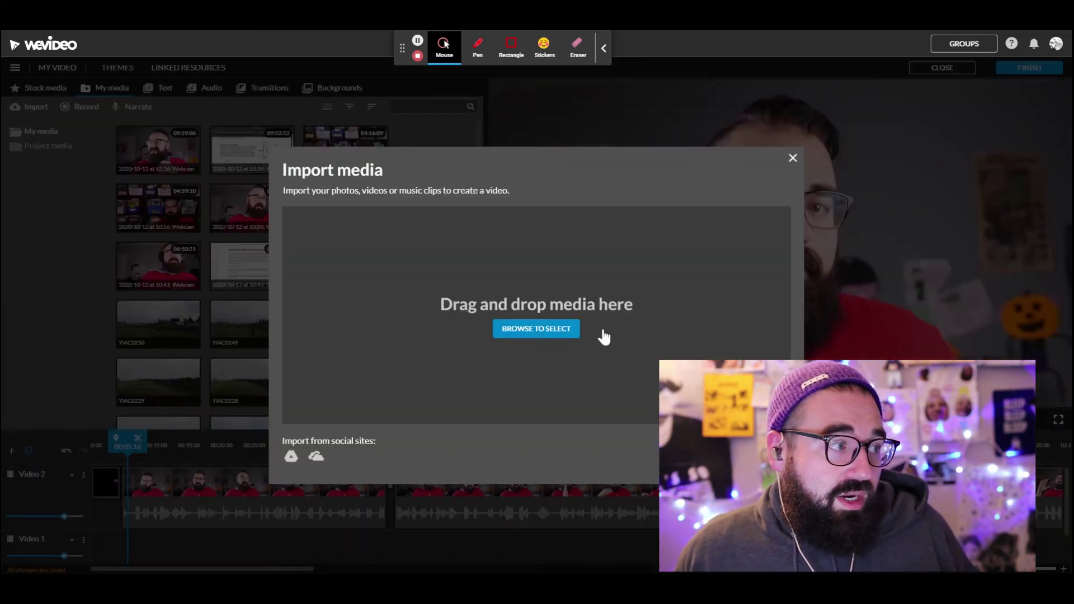
click(53, 221)
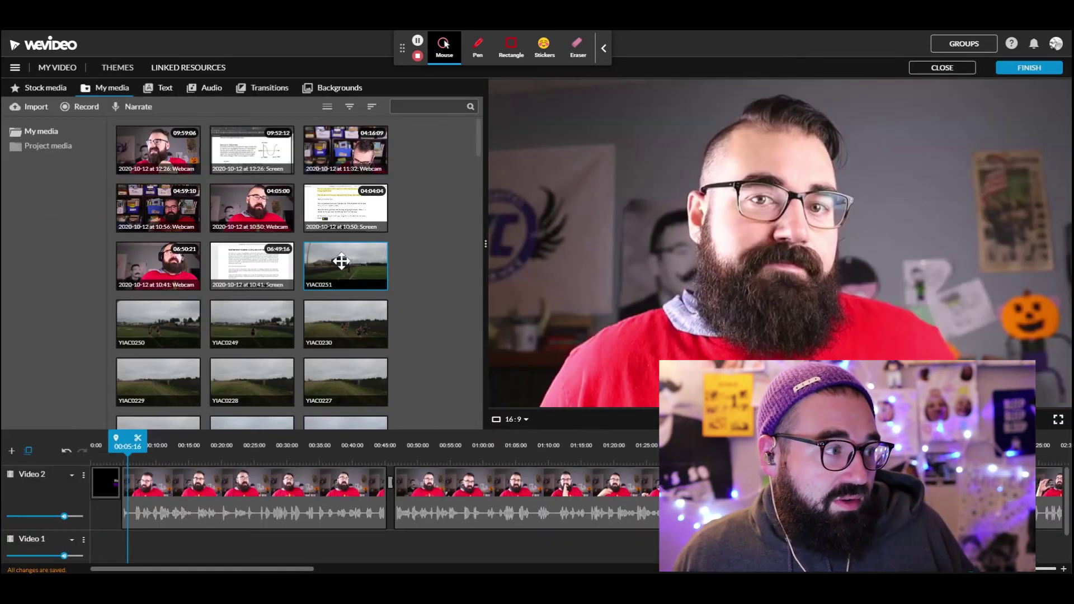
scroll(264, 408, down, 1)
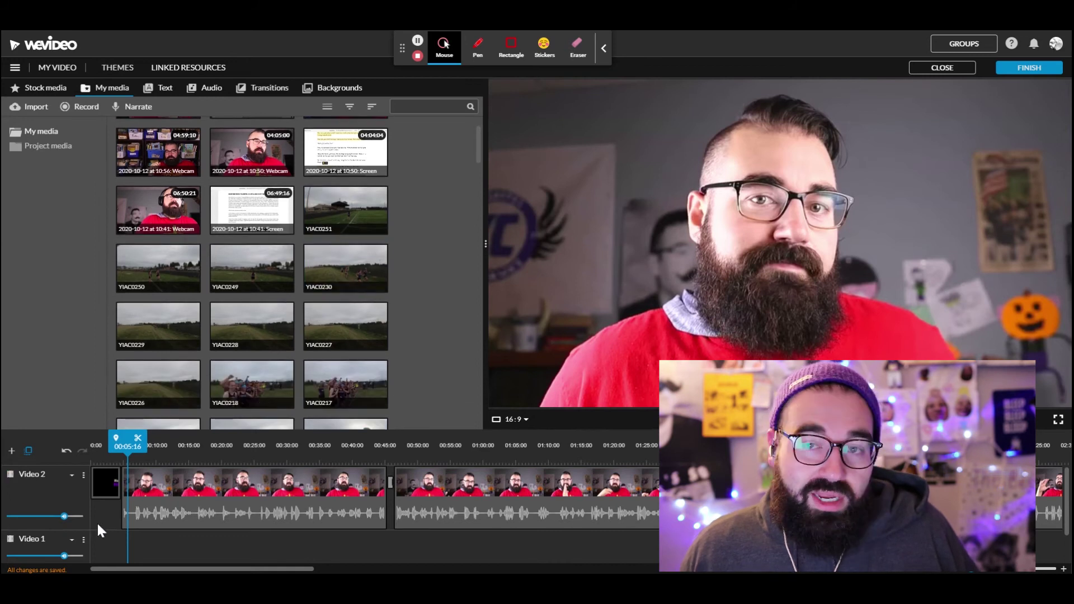
scroll(96, 521, down, 1)
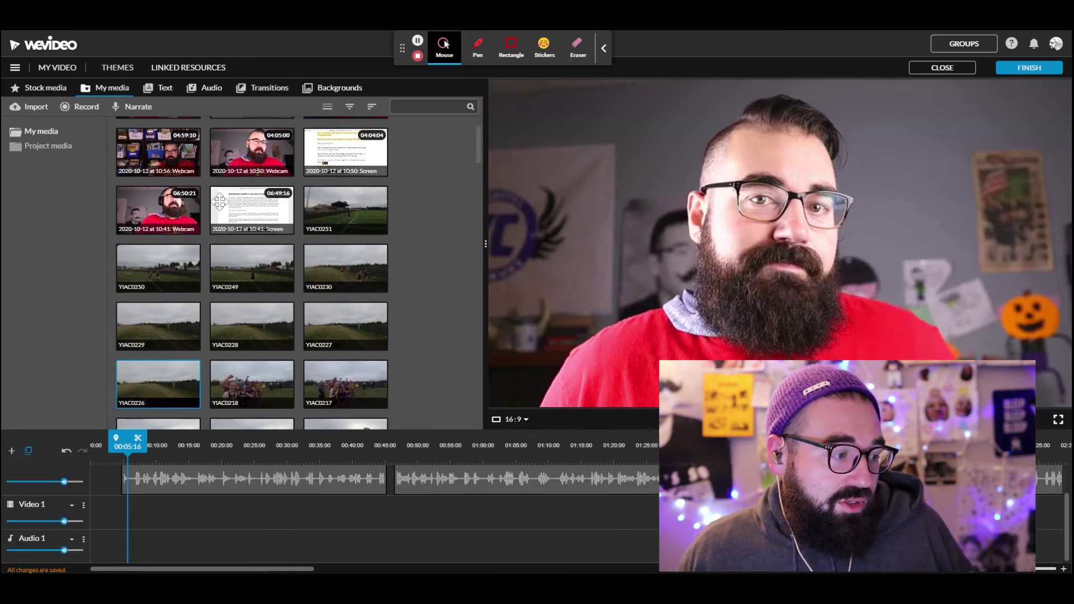
click(196, 93)
drag(161, 148, 89, 547)
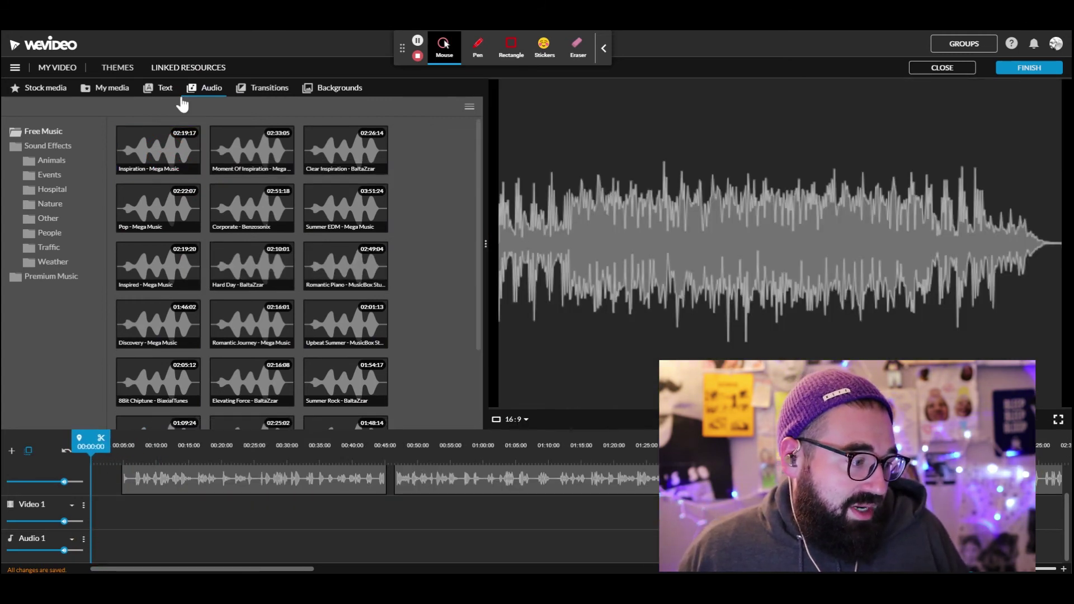
Step: Place Inspiration at the start of Audio 1, cut it at about nine seconds, fade it out
drag(182, 168, 96, 539)
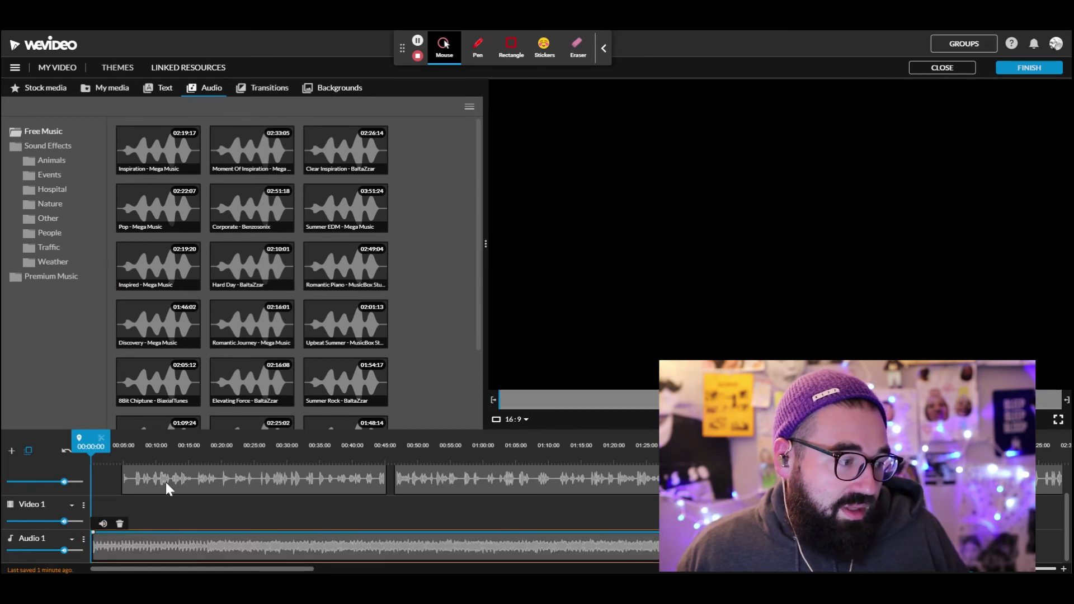
drag(91, 445, 155, 447)
scroll(160, 503, up, 1)
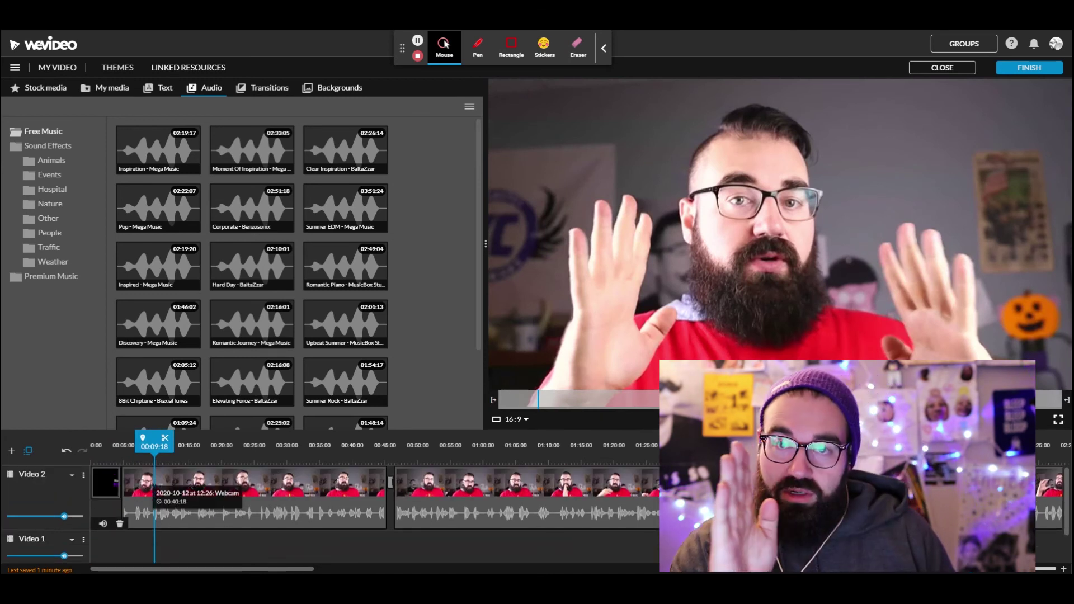
scroll(153, 492, down, 1)
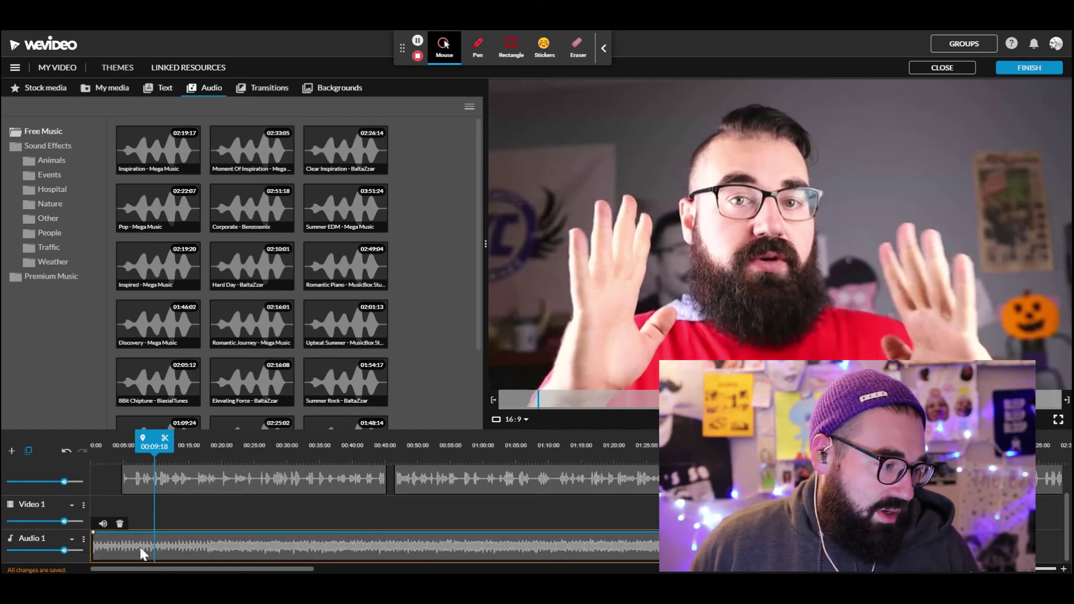
click(164, 438)
click(182, 524)
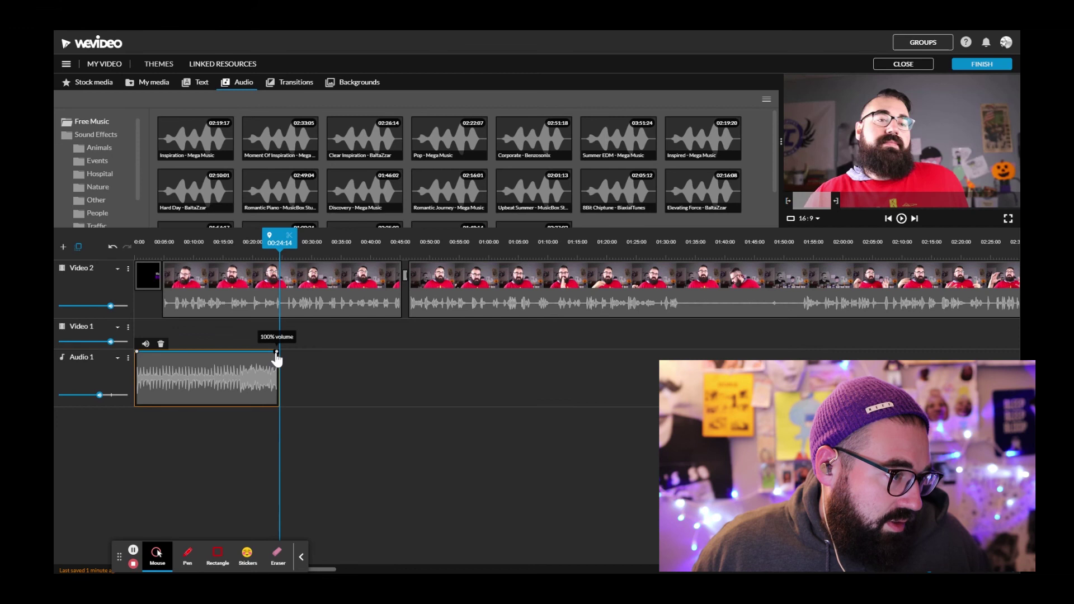
drag(276, 358, 182, 378)
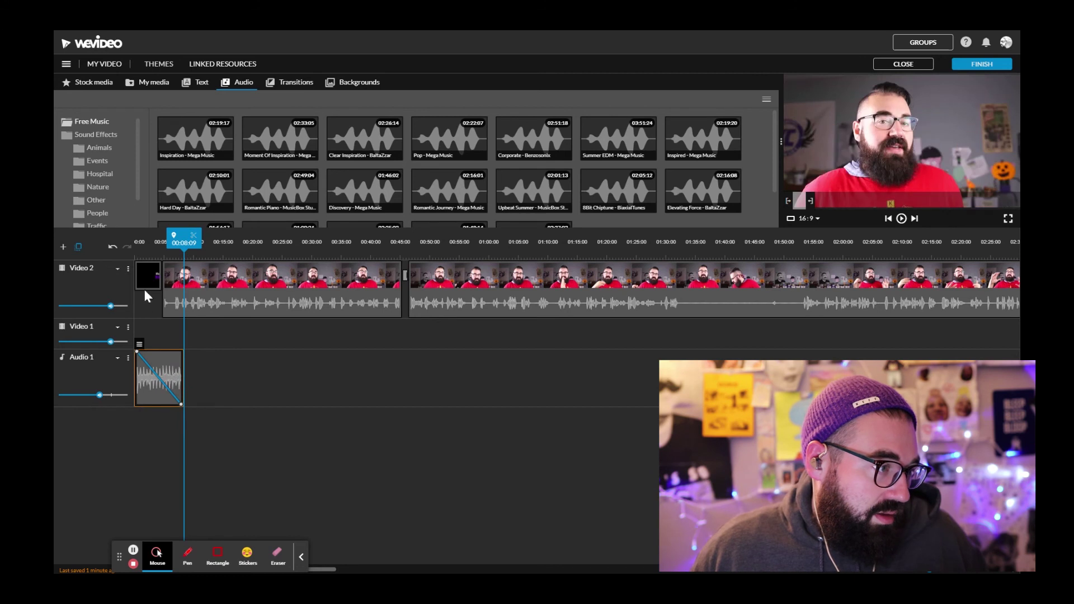
drag(178, 245, 122, 256)
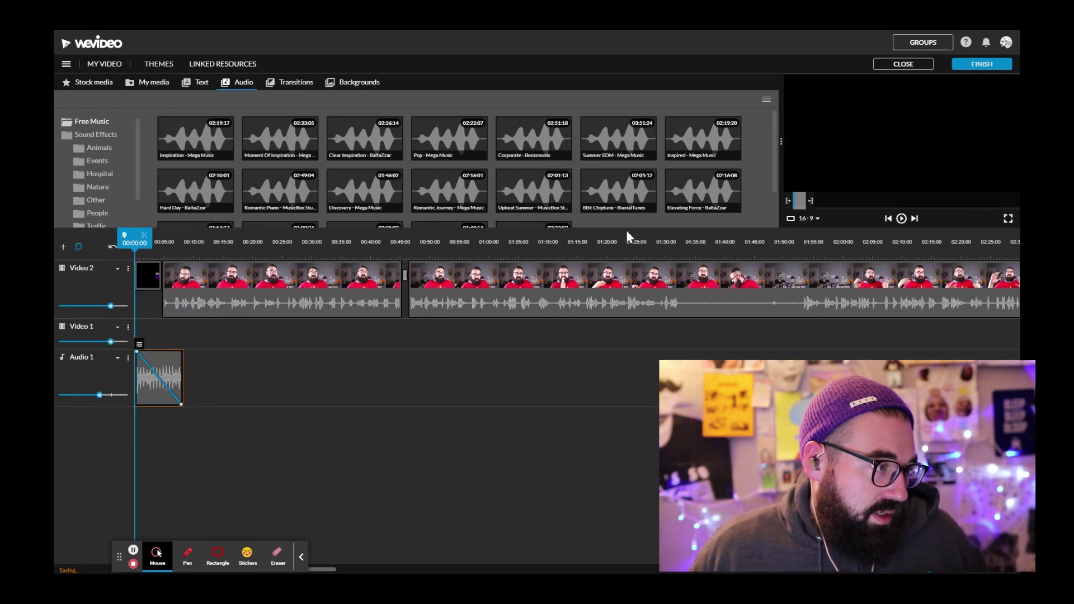
click(902, 219)
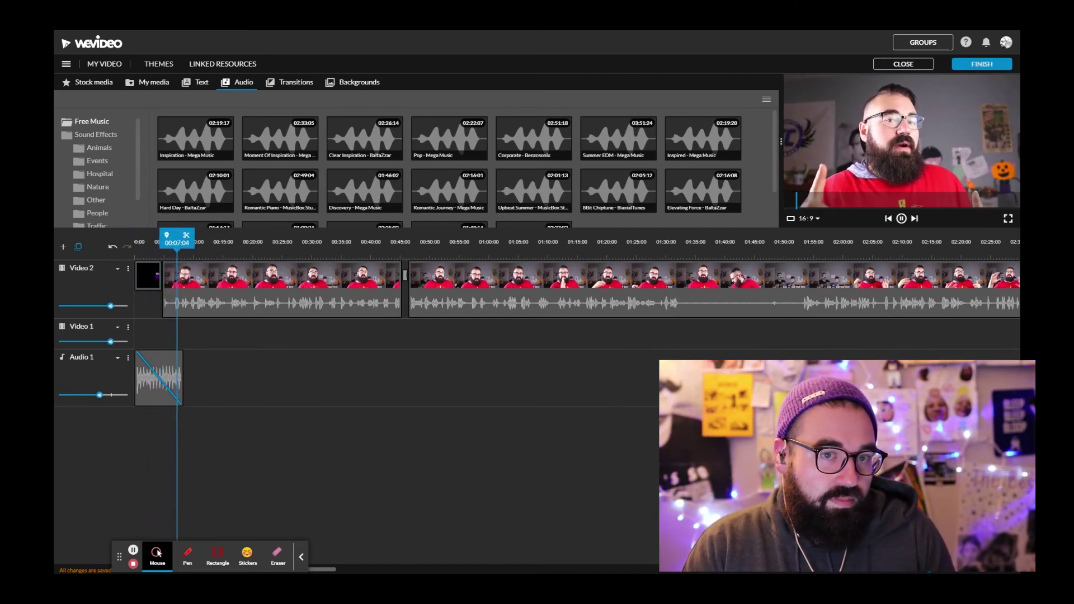
click(900, 219)
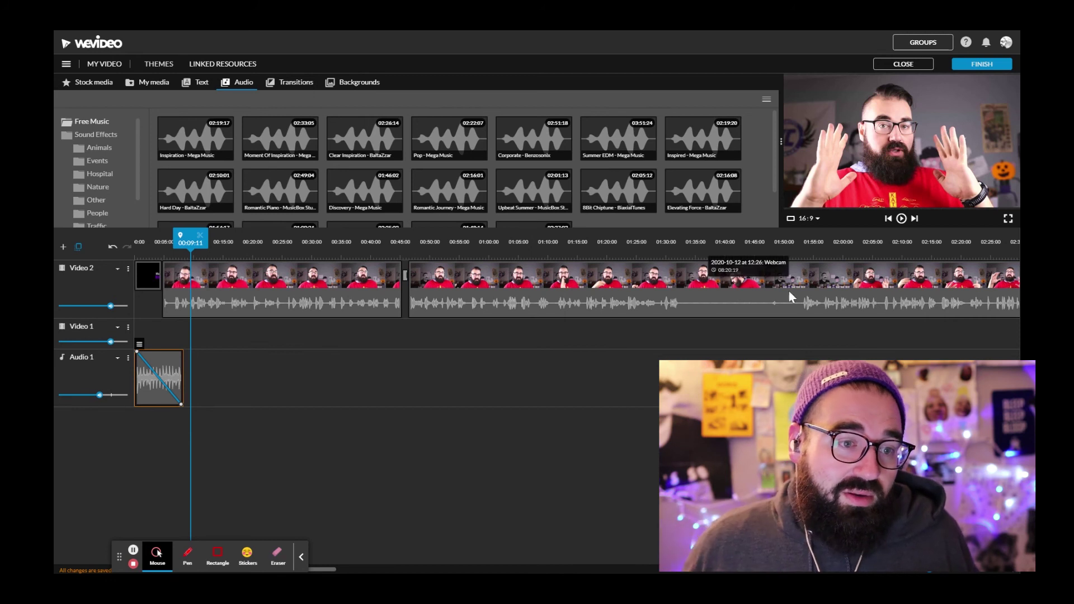
Step: Draw a red rectangle over the webcam clip's quiet stretch, then leave the editor
click(218, 557)
mouse_move(664, 247)
mouse_down()
mouse_move(695, 295)
mouse_move(828, 342)
mouse_up()
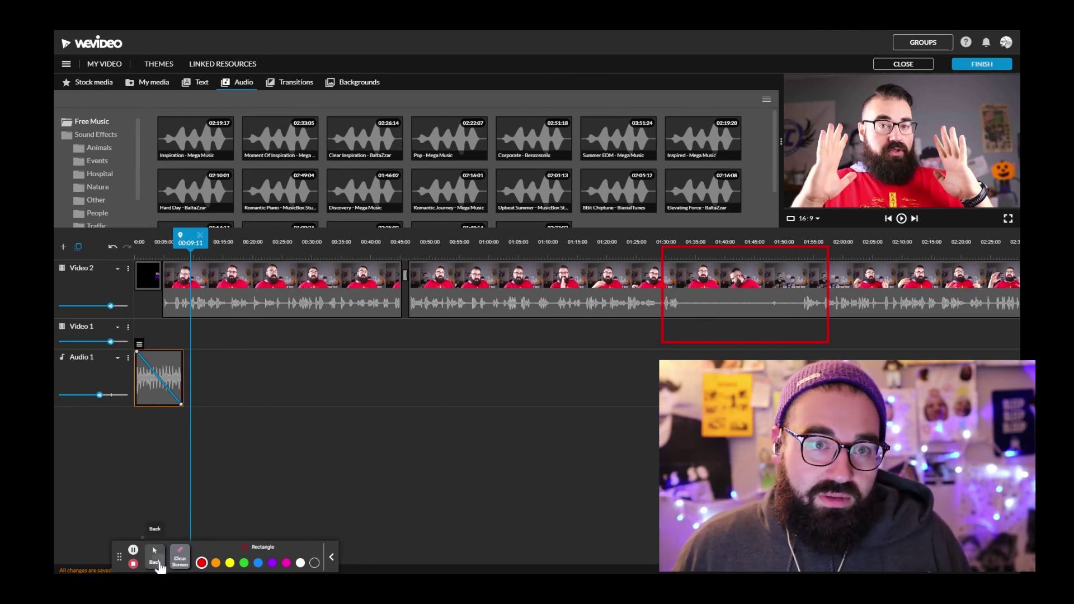
click(155, 555)
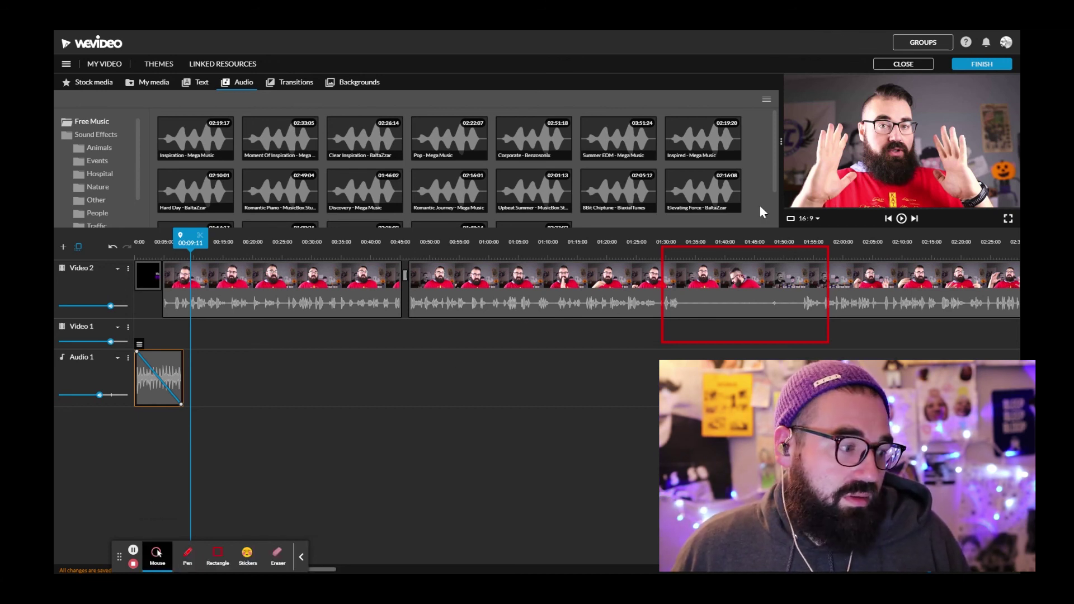
click(905, 65)
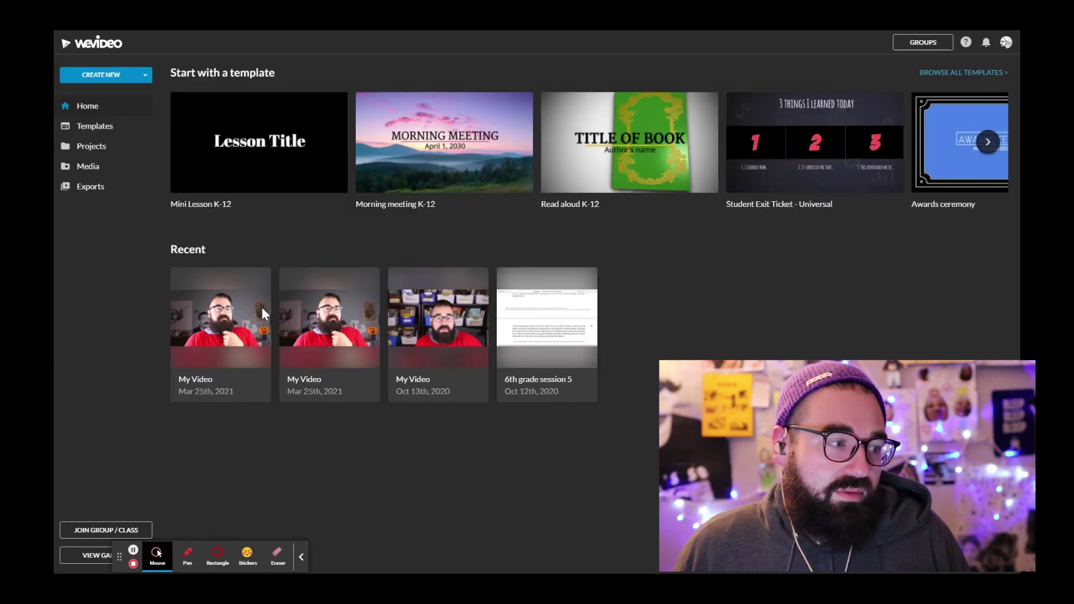
Step: Rename the first recent My Video project to 'Test of WeVideo'
click(258, 392)
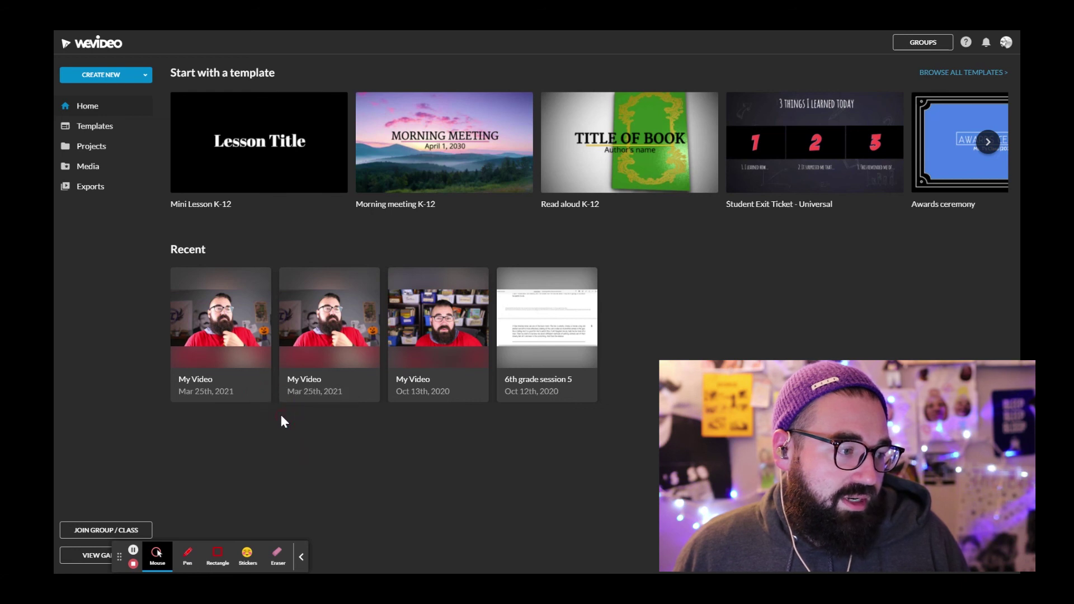
click(260, 390)
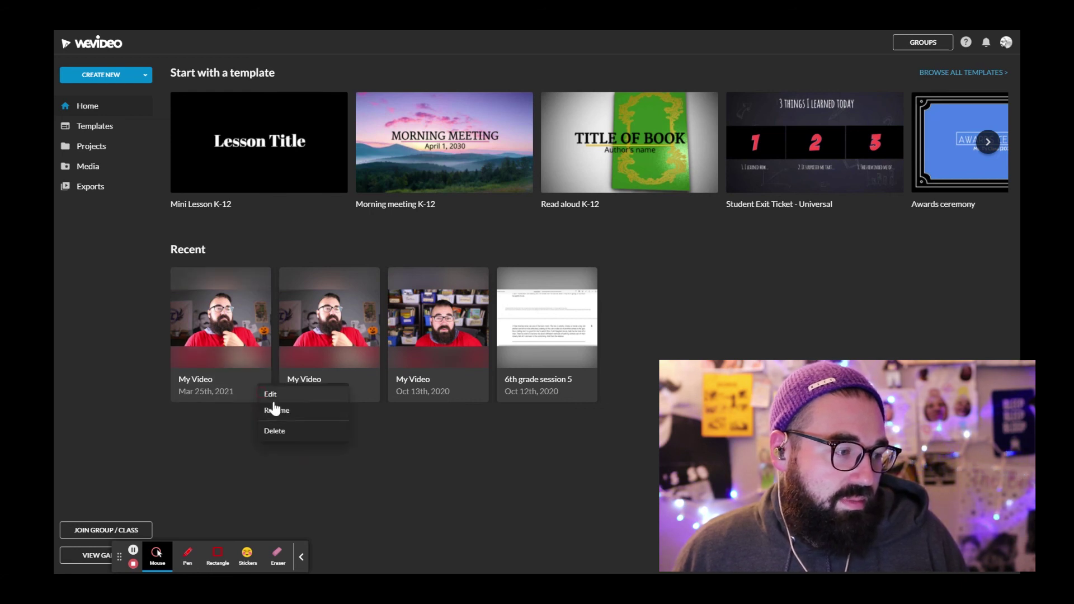
click(278, 412)
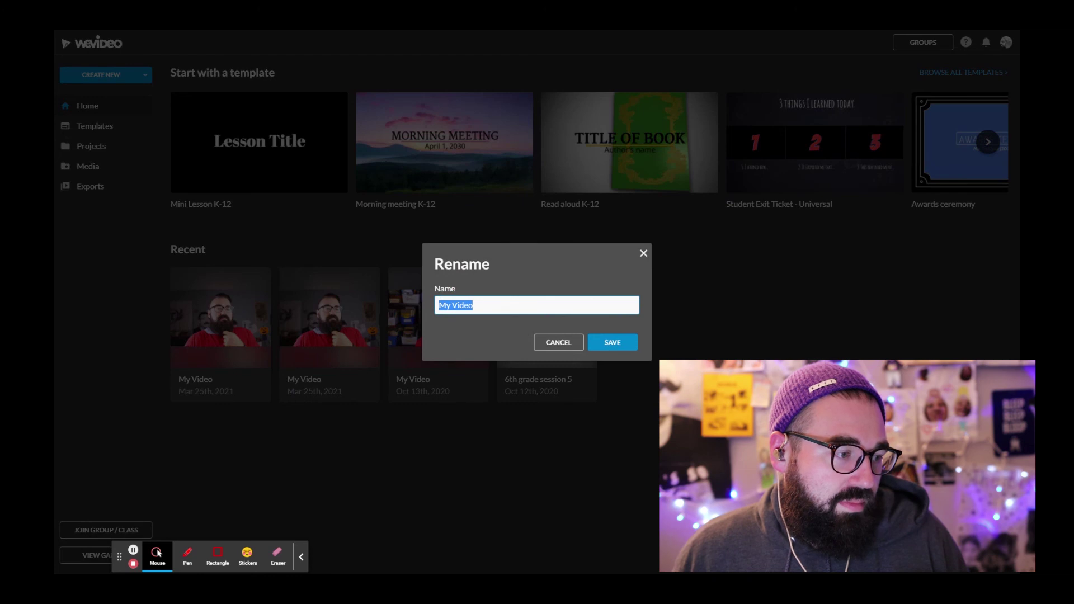
text(Test )
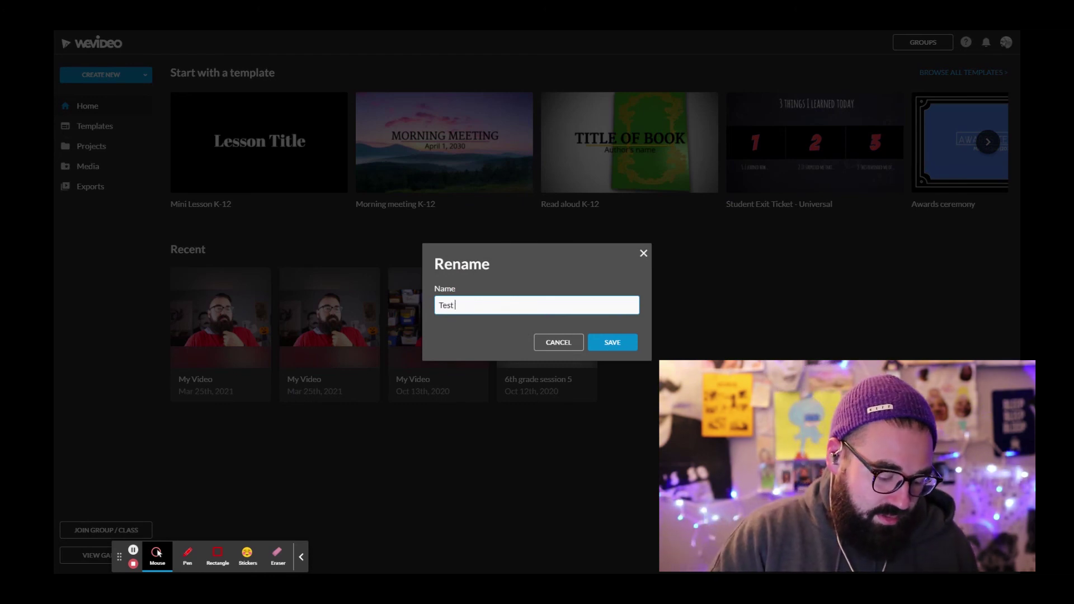
text(of Ve)
text(WeVideo)
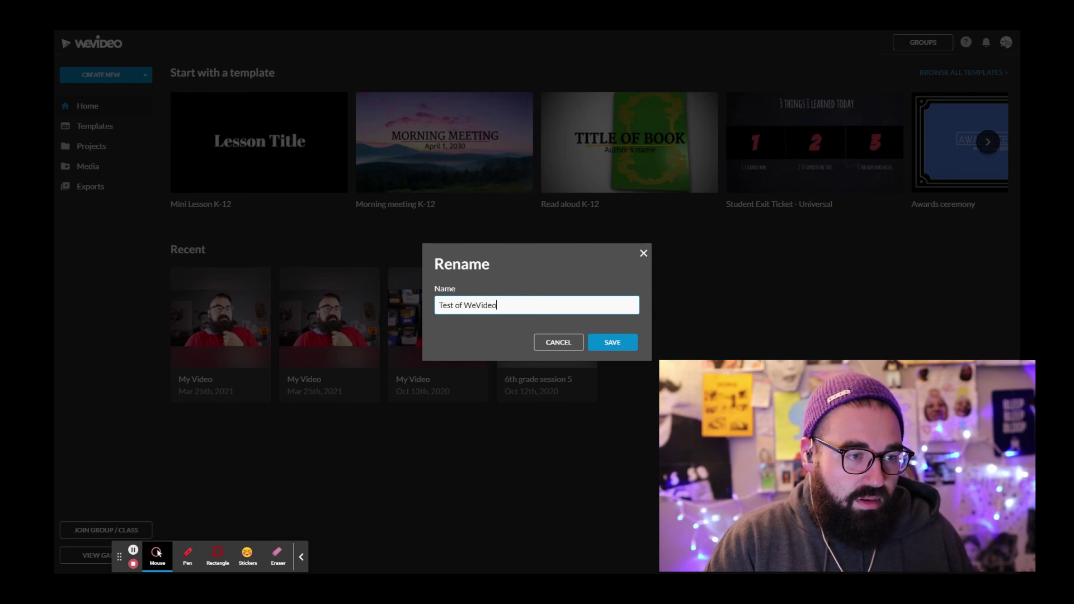
click(604, 344)
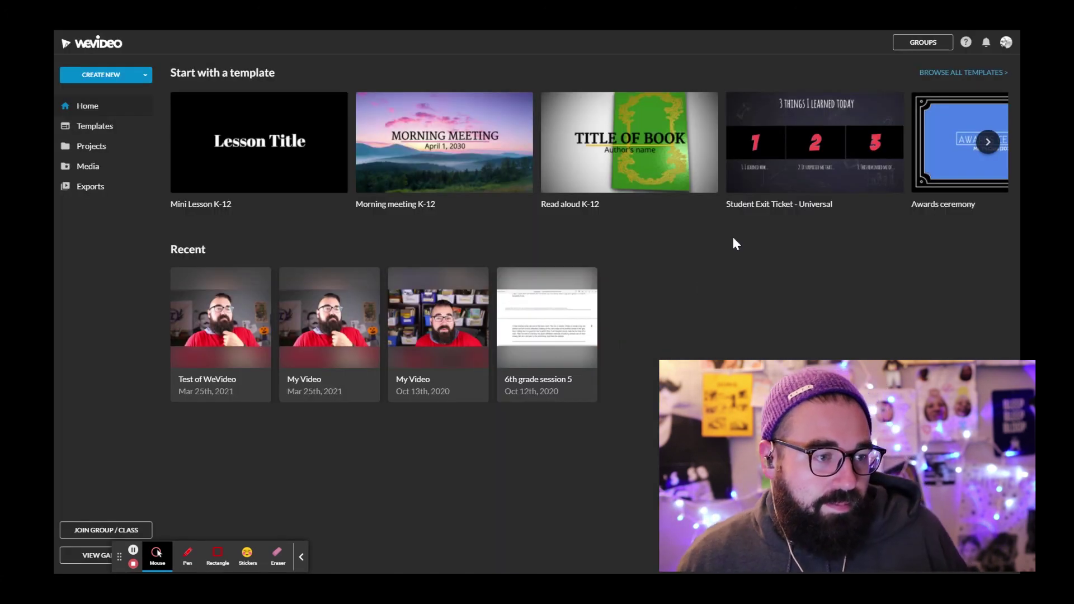